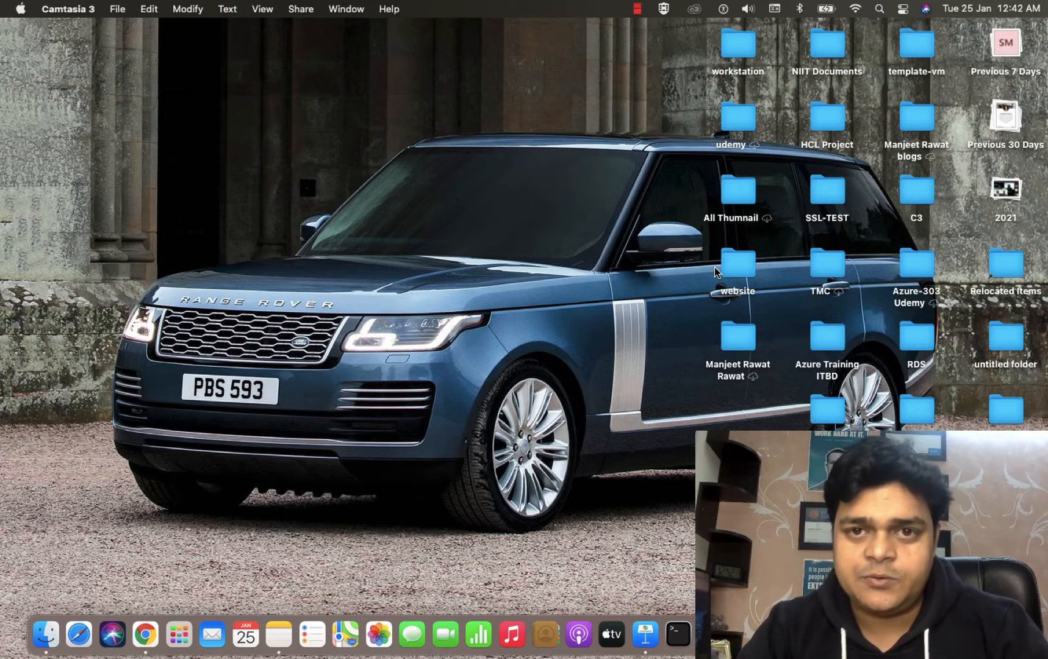
- Switch to the OneNote page "Configure Share storage" and handwrite "1- What is share storage?" with the red pen
{"action": "key", "text": "ctrl+Right"}
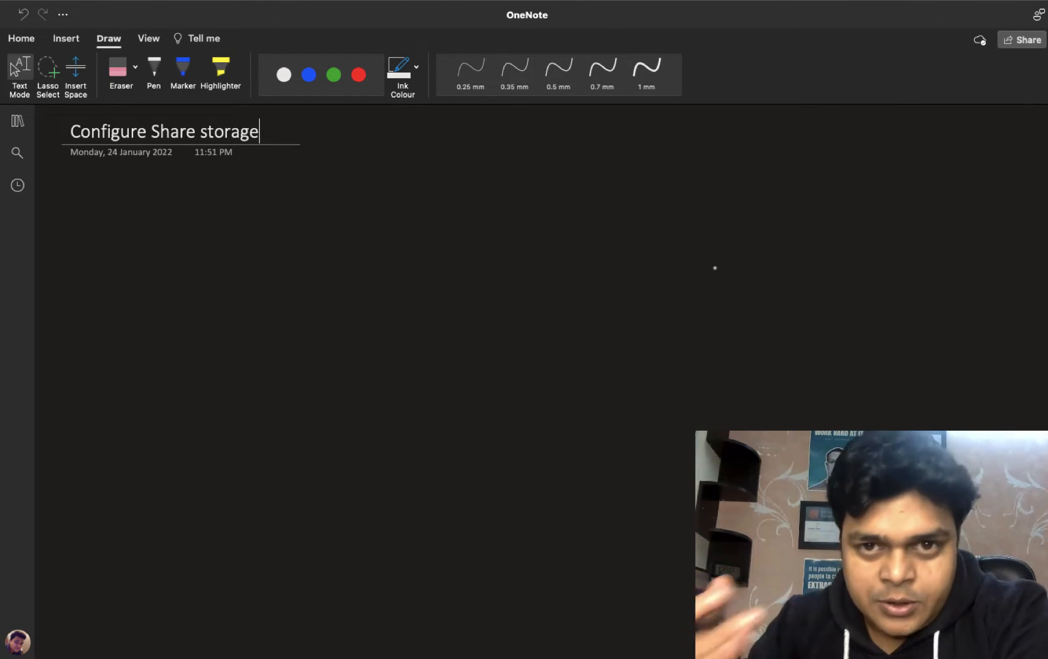
{"action": "left_click", "coordinate": [154, 70]}
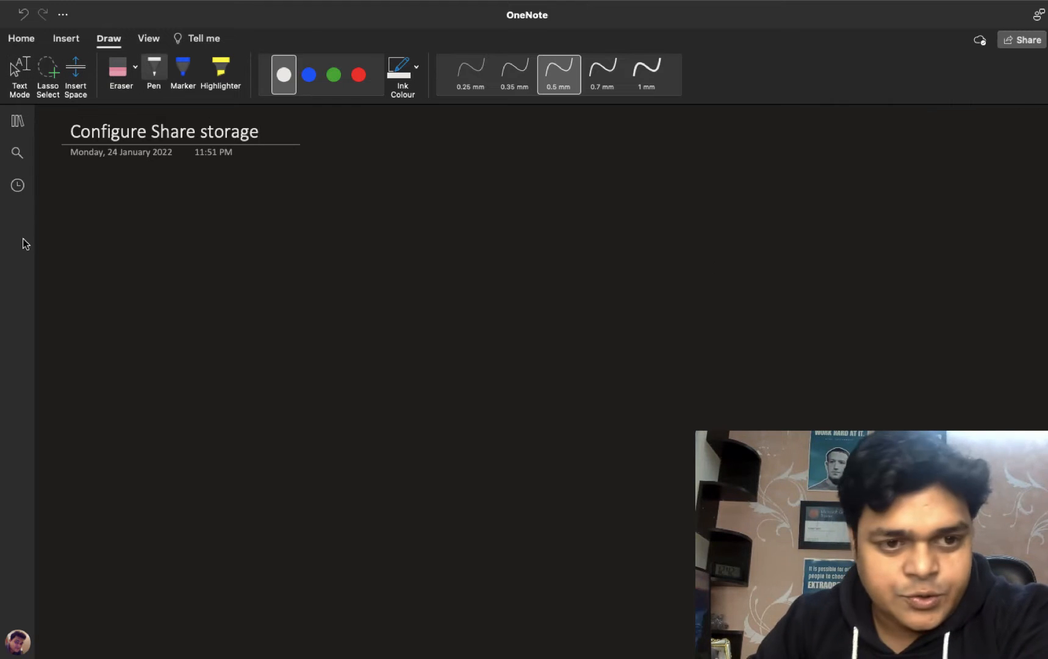
{"action": "left_click", "coordinate": [359, 75]}
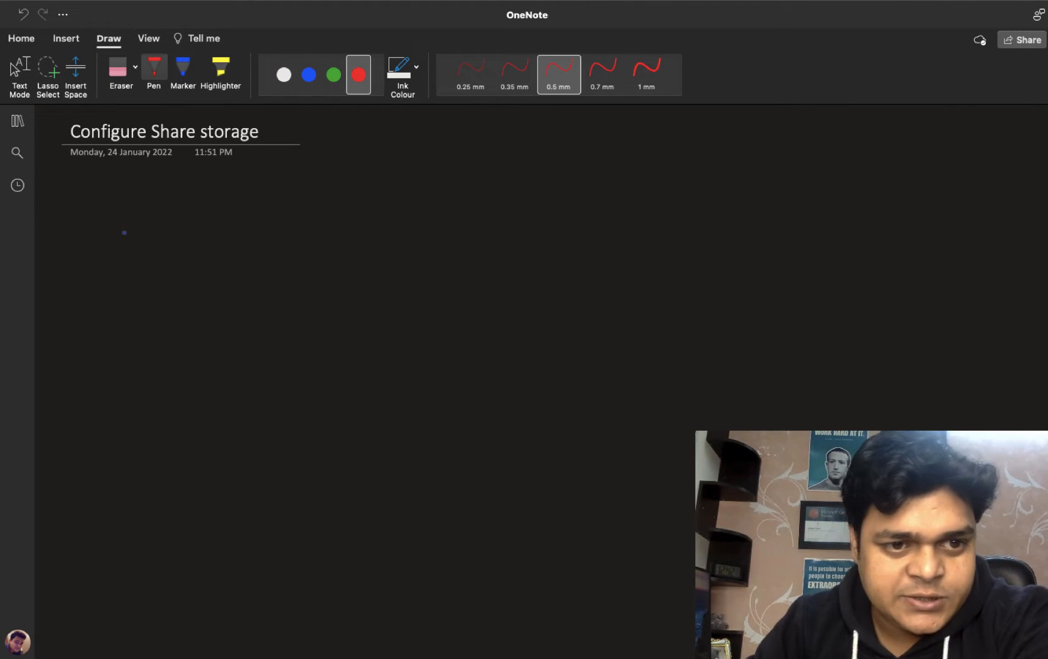
{"action": "mouse_move", "coordinate": [128, 228]}
{"action": "left_mouse_down"}
{"action": "mouse_move", "coordinate": [133, 244]}
{"action": "mouse_move", "coordinate": [223, 232]}
{"action": "mouse_move", "coordinate": [216, 245]}
{"action": "mouse_move", "coordinate": [404, 248]}
{"action": "left_mouse_up"}
{"action": "left_click", "coordinate": [247, 233]}
{"action": "mouse_move", "coordinate": [396, 236]}
{"action": "left_mouse_down"}
{"action": "mouse_move", "coordinate": [459, 235]}
{"action": "mouse_move", "coordinate": [450, 267]}
{"action": "left_mouse_up"}
{"action": "left_click_drag", "start_coordinate": [459, 244], "coordinate": [479, 243]}
{"action": "left_click_drag", "start_coordinate": [486, 230], "coordinate": [502, 248]}
- Handwrite "2- How to configure share storage" and "3- SAN & NAS" beneath the first topic
{"action": "mouse_move", "coordinate": [114, 294]}
{"action": "left_mouse_down"}
{"action": "mouse_move", "coordinate": [132, 316]}
{"action": "mouse_move", "coordinate": [148, 307]}
{"action": "mouse_move", "coordinate": [162, 322]}
{"action": "mouse_move", "coordinate": [176, 302]}
{"action": "left_mouse_up"}
{"action": "left_click_drag", "start_coordinate": [173, 302], "coordinate": [170, 322]}
{"action": "left_click_drag", "start_coordinate": [185, 305], "coordinate": [216, 302]}
{"action": "left_click_drag", "start_coordinate": [256, 299], "coordinate": [253, 326]}
{"action": "left_click_drag", "start_coordinate": [244, 312], "coordinate": [295, 318]}
{"action": "mouse_move", "coordinate": [312, 315]}
{"action": "left_mouse_down"}
{"action": "mouse_move", "coordinate": [357, 298]}
{"action": "mouse_move", "coordinate": [385, 321]}
{"action": "mouse_move", "coordinate": [587, 315]}
{"action": "mouse_move", "coordinate": [633, 330]}
{"action": "left_mouse_up"}
{"action": "mouse_move", "coordinate": [626, 314]}
{"action": "left_mouse_down"}
{"action": "mouse_move", "coordinate": [685, 314]}
{"action": "mouse_move", "coordinate": [695, 338]}
{"action": "mouse_move", "coordinate": [735, 331]}
{"action": "left_mouse_up"}
{"action": "mouse_move", "coordinate": [107, 365]}
{"action": "left_mouse_down"}
{"action": "mouse_move", "coordinate": [121, 371]}
{"action": "mouse_move", "coordinate": [108, 380]}
{"action": "left_mouse_up"}
{"action": "mouse_move", "coordinate": [140, 371]}
{"action": "left_mouse_down"}
{"action": "mouse_move", "coordinate": [233, 383]}
{"action": "mouse_move", "coordinate": [275, 362]}
{"action": "mouse_move", "coordinate": [339, 379]}
{"action": "mouse_move", "coordinate": [366, 367]}
{"action": "mouse_move", "coordinate": [453, 391]}
{"action": "left_mouse_up"}
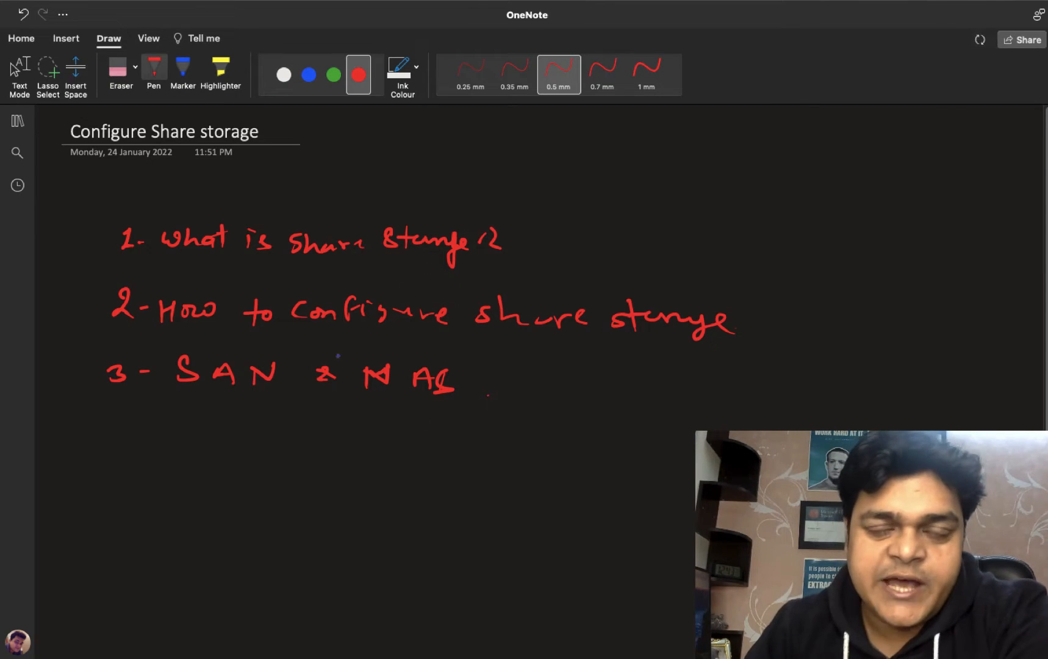
- Handwrite the fourth topic, "4- Share storage protocol I-SCSI NFS", beneath the third
{"action": "left_click_drag", "start_coordinate": [113, 429], "coordinate": [130, 455]}
{"action": "left_click_drag", "start_coordinate": [144, 441], "coordinate": [154, 441]}
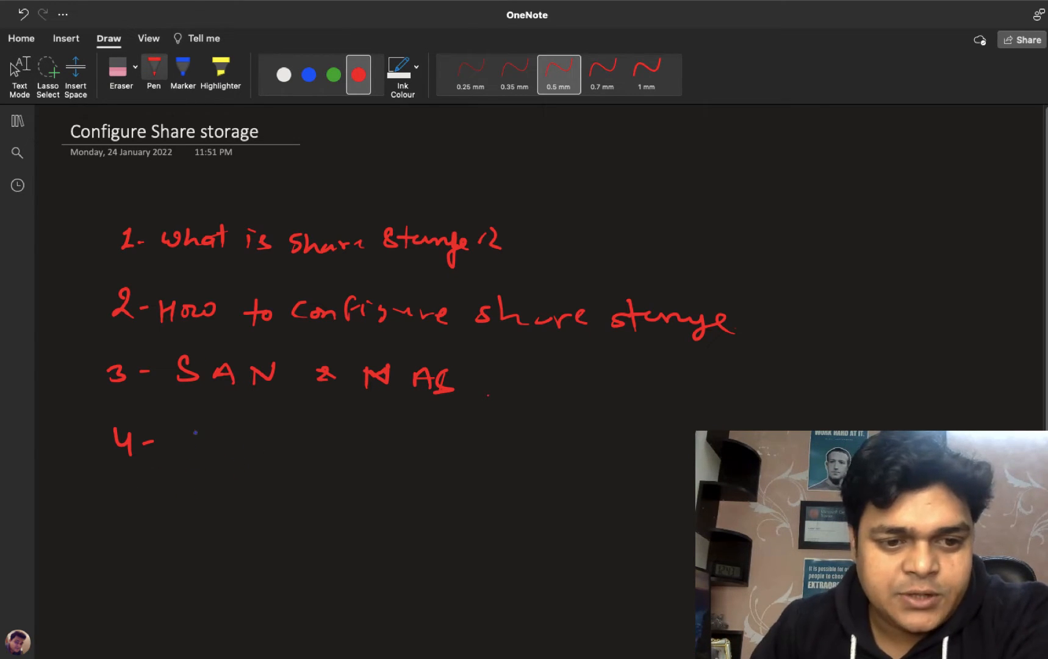
{"action": "mouse_move", "coordinate": [195, 430]}
{"action": "left_mouse_down"}
{"action": "mouse_move", "coordinate": [180, 447]}
{"action": "mouse_move", "coordinate": [262, 439]}
{"action": "mouse_move", "coordinate": [267, 448]}
{"action": "left_mouse_up"}
{"action": "mouse_move", "coordinate": [333, 441]}
{"action": "left_mouse_down"}
{"action": "mouse_move", "coordinate": [311, 455]}
{"action": "mouse_move", "coordinate": [398, 438]}
{"action": "mouse_move", "coordinate": [404, 452]}
{"action": "left_mouse_up"}
{"action": "mouse_move", "coordinate": [438, 440]}
{"action": "left_mouse_down"}
{"action": "mouse_move", "coordinate": [437, 458]}
{"action": "mouse_move", "coordinate": [445, 429]}
{"action": "left_mouse_up"}
{"action": "left_click_drag", "start_coordinate": [439, 449], "coordinate": [454, 444]}
{"action": "mouse_move", "coordinate": [460, 448]}
{"action": "left_mouse_down"}
{"action": "mouse_move", "coordinate": [469, 444]}
{"action": "mouse_move", "coordinate": [477, 462]}
{"action": "left_mouse_up"}
{"action": "left_click_drag", "start_coordinate": [472, 447], "coordinate": [492, 449]}
{"action": "left_click_drag", "start_coordinate": [515, 445], "coordinate": [524, 457]}
{"action": "mouse_move", "coordinate": [545, 448]}
{"action": "left_mouse_down"}
{"action": "mouse_move", "coordinate": [554, 467]}
{"action": "mouse_move", "coordinate": [627, 450]}
{"action": "mouse_move", "coordinate": [670, 461]}
{"action": "left_mouse_up"}
{"action": "left_click_drag", "start_coordinate": [692, 446], "coordinate": [695, 453]}
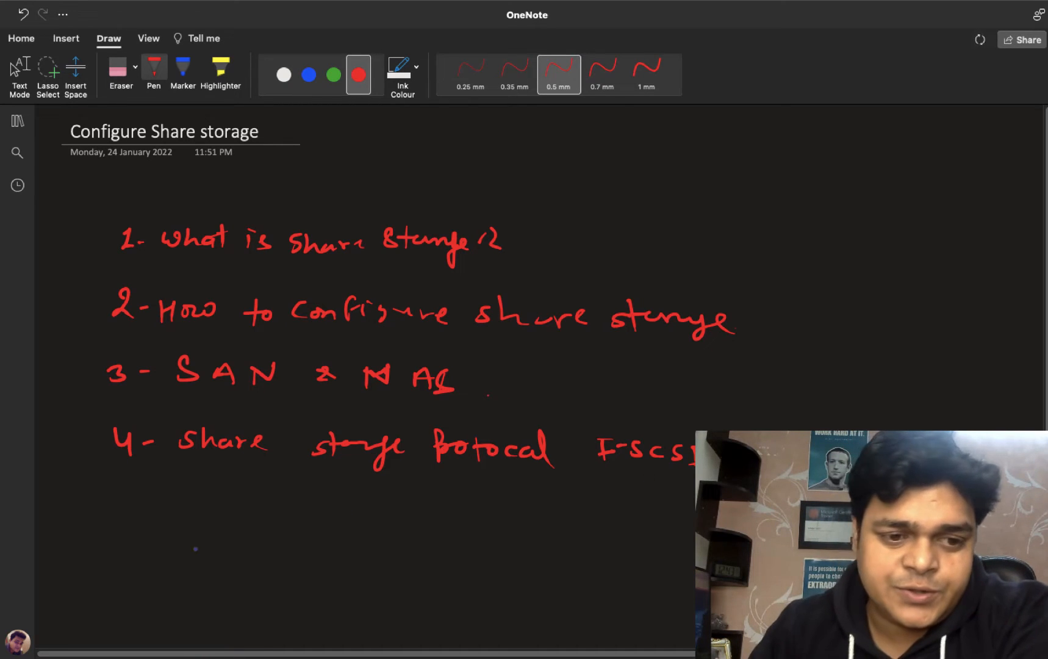
- Handwrite "5- LUN" and "6- RDM" beneath the fourth topic
{"action": "mouse_move", "coordinate": [115, 496]}
{"action": "left_mouse_down"}
{"action": "mouse_move", "coordinate": [112, 516]}
{"action": "mouse_move", "coordinate": [129, 495]}
{"action": "left_mouse_up"}
{"action": "mouse_move", "coordinate": [130, 507]}
{"action": "left_mouse_down"}
{"action": "mouse_move", "coordinate": [211, 515]}
{"action": "mouse_move", "coordinate": [240, 496]}
{"action": "mouse_move", "coordinate": [271, 494]}
{"action": "left_mouse_up"}
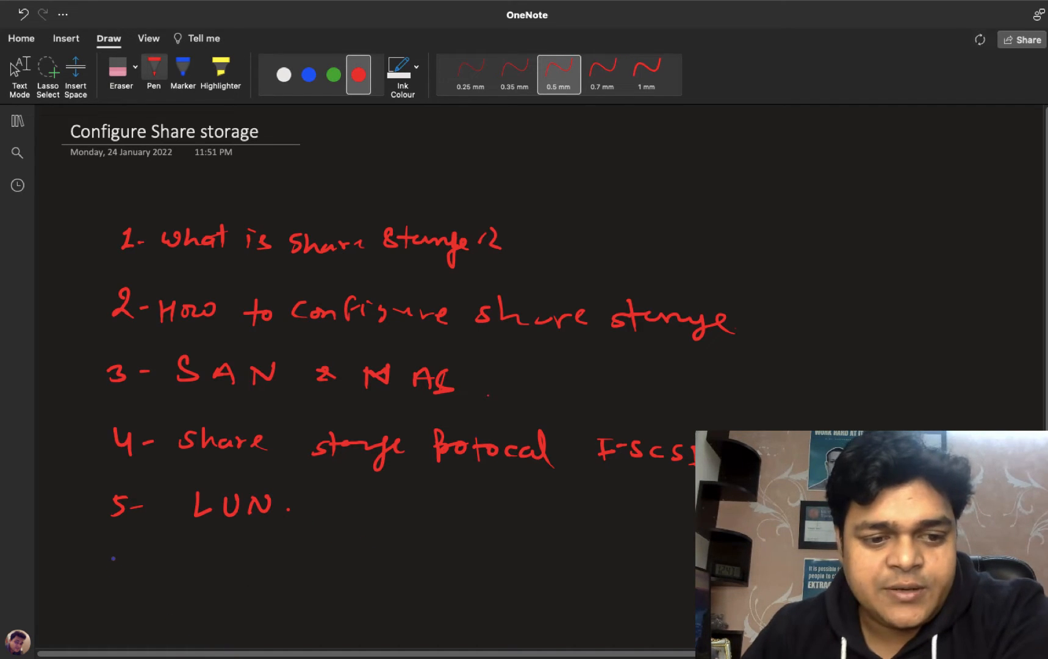
{"action": "mouse_move", "coordinate": [116, 556]}
{"action": "left_mouse_down"}
{"action": "mouse_move", "coordinate": [122, 570]}
{"action": "mouse_move", "coordinate": [150, 570]}
{"action": "left_mouse_up"}
{"action": "mouse_move", "coordinate": [213, 555]}
{"action": "left_mouse_down"}
{"action": "mouse_move", "coordinate": [212, 577]}
{"action": "mouse_move", "coordinate": [249, 577]}
{"action": "mouse_move", "coordinate": [275, 555]}
{"action": "mouse_move", "coordinate": [296, 569]}
{"action": "left_mouse_up"}
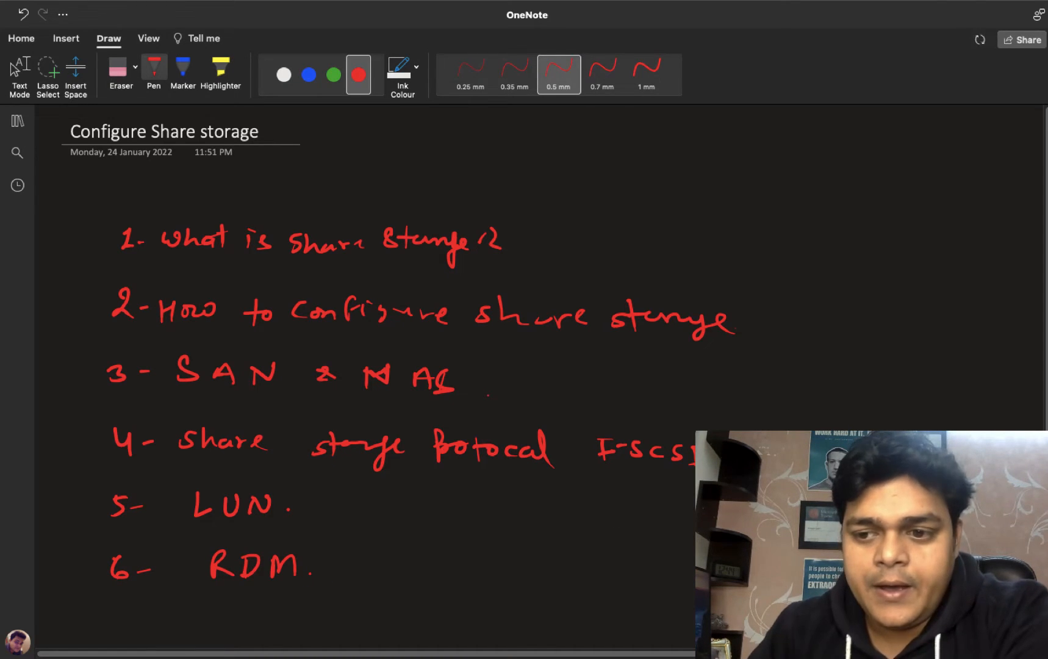
{"action": "scroll", "coordinate": [170, 599], "scroll_direction": "down", "scroll_amount": 1}
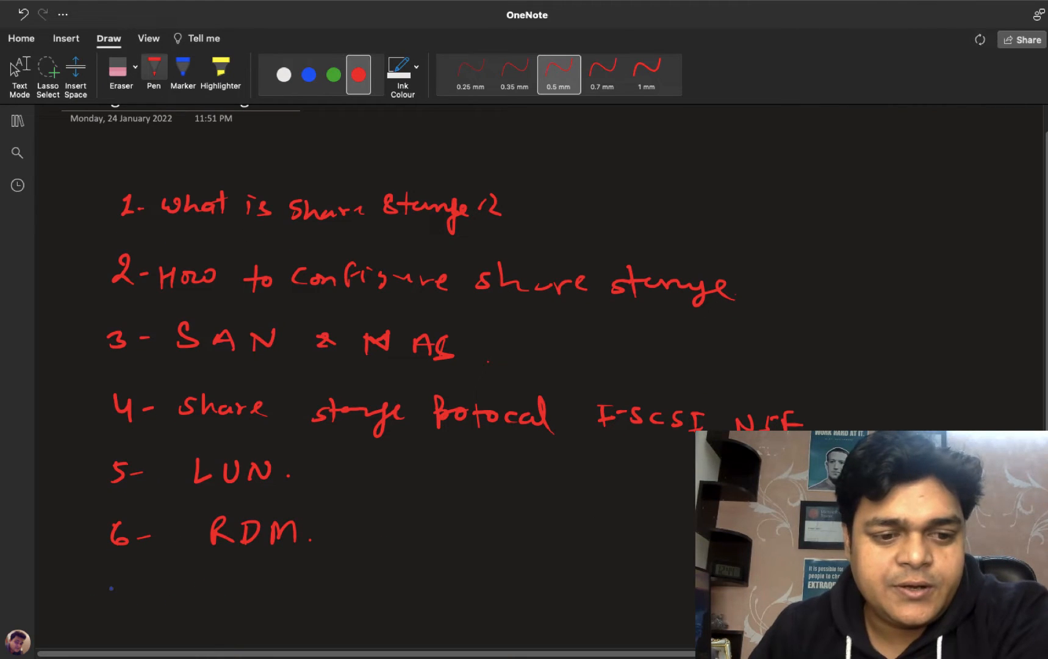
{"action": "mouse_move", "coordinate": [117, 571]}
{"action": "left_mouse_down"}
{"action": "mouse_move", "coordinate": [112, 581]}
{"action": "mouse_move", "coordinate": [151, 578]}
{"action": "left_mouse_up"}
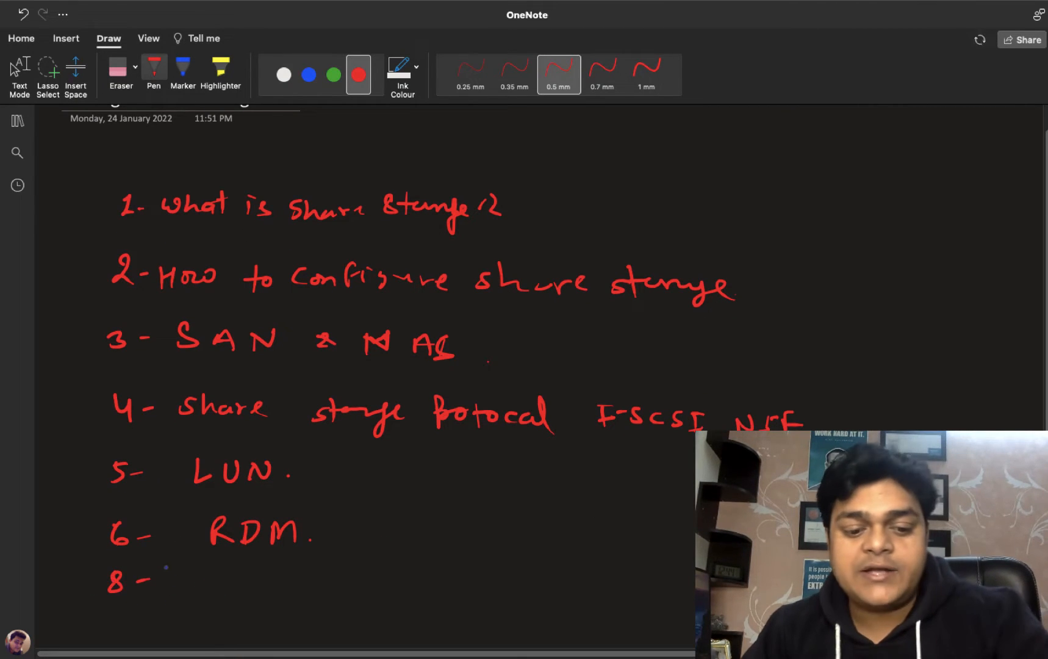
{"action": "key", "text": "super+z"}
{"action": "key", "text": "super+z"}
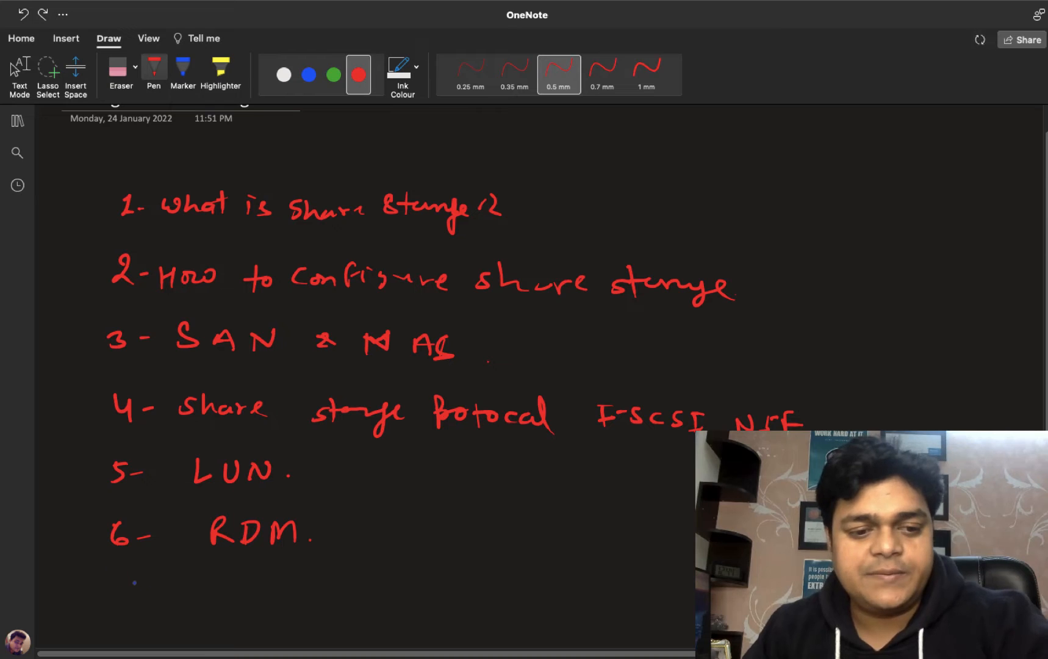
- Handwrite "7- Configure or Add share storage" beneath the RDM topic and leave pen mode
{"action": "mouse_move", "coordinate": [112, 574]}
{"action": "left_mouse_down"}
{"action": "mouse_move", "coordinate": [129, 576]}
{"action": "mouse_move", "coordinate": [124, 592]}
{"action": "mouse_move", "coordinate": [219, 578]}
{"action": "mouse_move", "coordinate": [263, 592]}
{"action": "mouse_move", "coordinate": [379, 584]}
{"action": "mouse_move", "coordinate": [426, 601]}
{"action": "left_mouse_up"}
{"action": "left_click_drag", "start_coordinate": [413, 593], "coordinate": [442, 578]}
{"action": "mouse_move", "coordinate": [441, 578]}
{"action": "left_mouse_down"}
{"action": "mouse_move", "coordinate": [441, 599]}
{"action": "mouse_move", "coordinate": [549, 600]}
{"action": "mouse_move", "coordinate": [578, 585]}
{"action": "mouse_move", "coordinate": [570, 601]}
{"action": "mouse_move", "coordinate": [616, 602]}
{"action": "left_mouse_up"}
{"action": "mouse_move", "coordinate": [637, 592]}
{"action": "left_mouse_down"}
{"action": "mouse_move", "coordinate": [616, 593]}
{"action": "mouse_move", "coordinate": [638, 597]}
{"action": "left_mouse_up"}
{"action": "left_click_drag", "start_coordinate": [646, 596], "coordinate": [677, 600]}
{"action": "left_click_drag", "start_coordinate": [690, 591], "coordinate": [691, 622]}
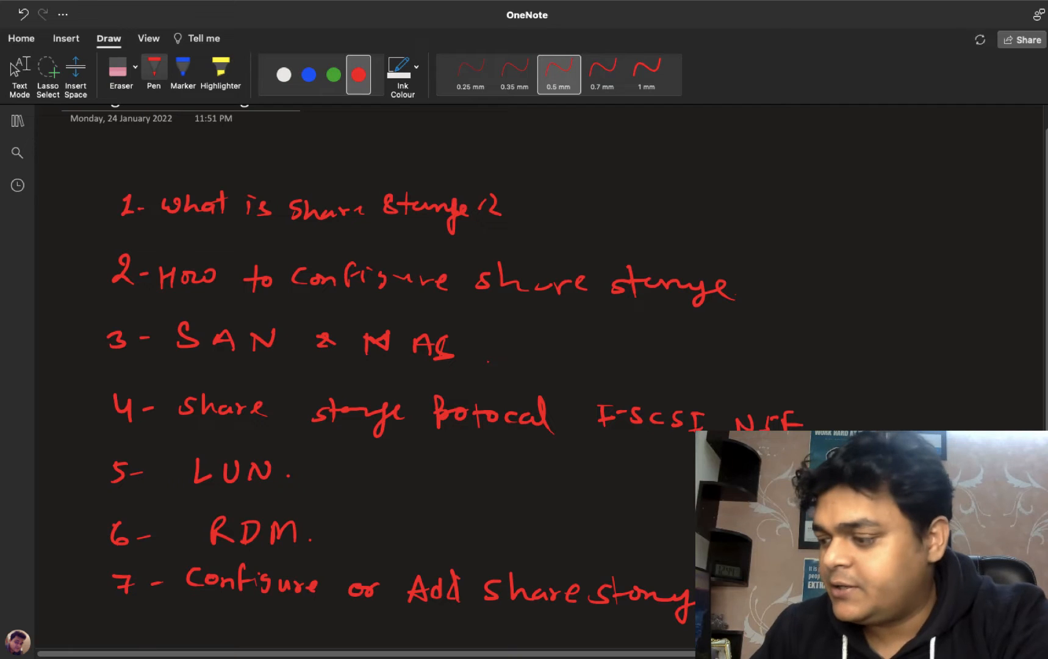
{"action": "key", "text": "Escape"}
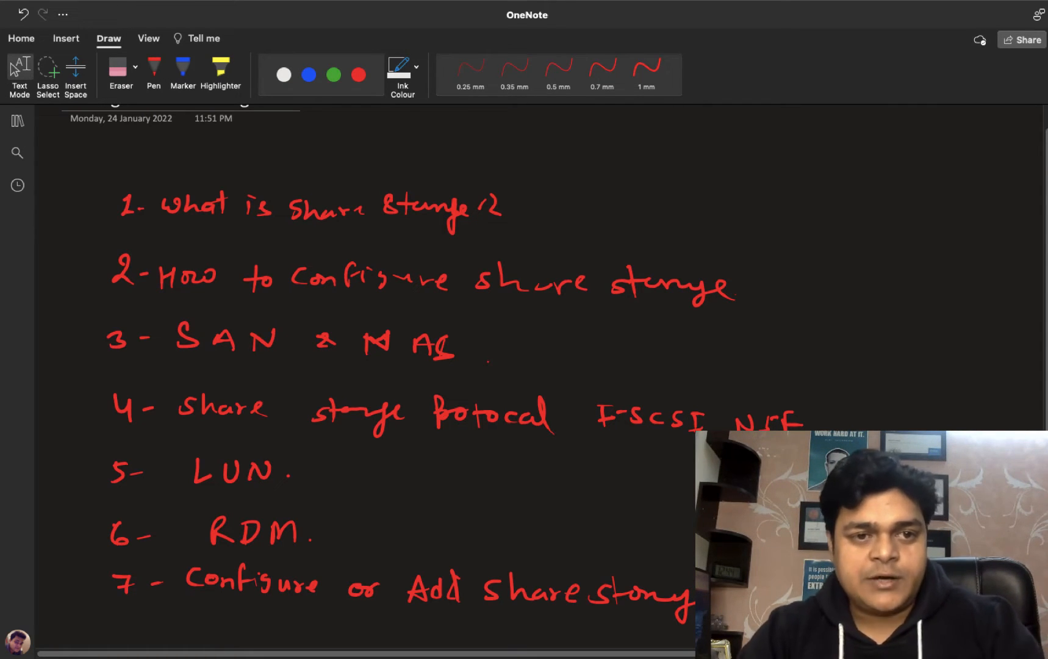
{"action": "scroll", "coordinate": [554, 376], "scroll_direction": "up", "scroll_amount": 1}
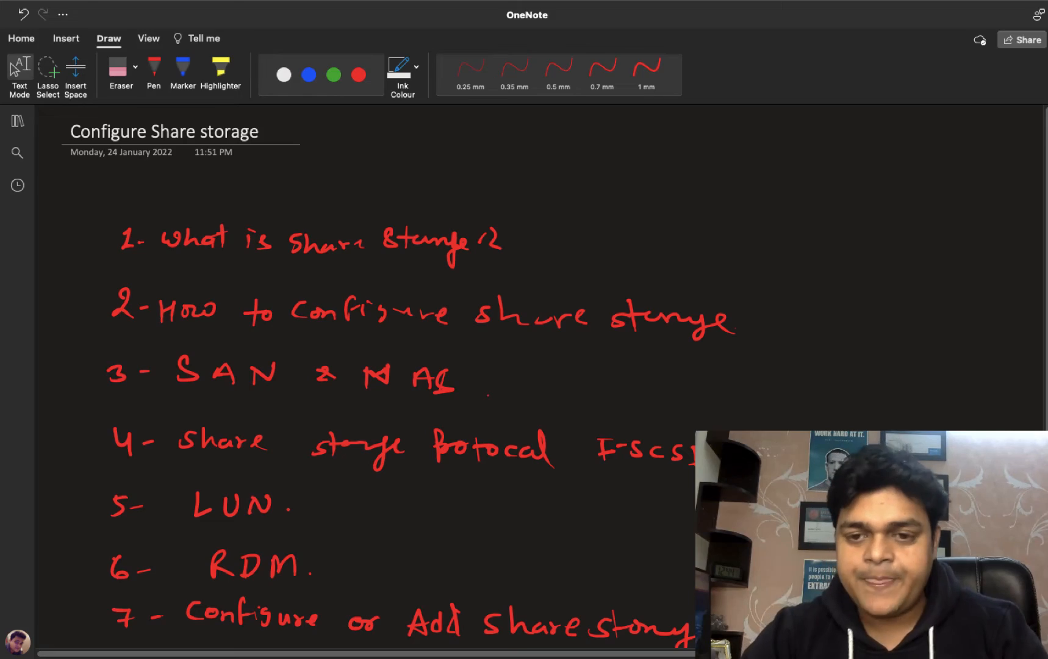
- Switch to the VMware ESXi web client in Chrome and examine the host summary and the storage datastores
{"action": "key", "text": "ctrl+Left"}
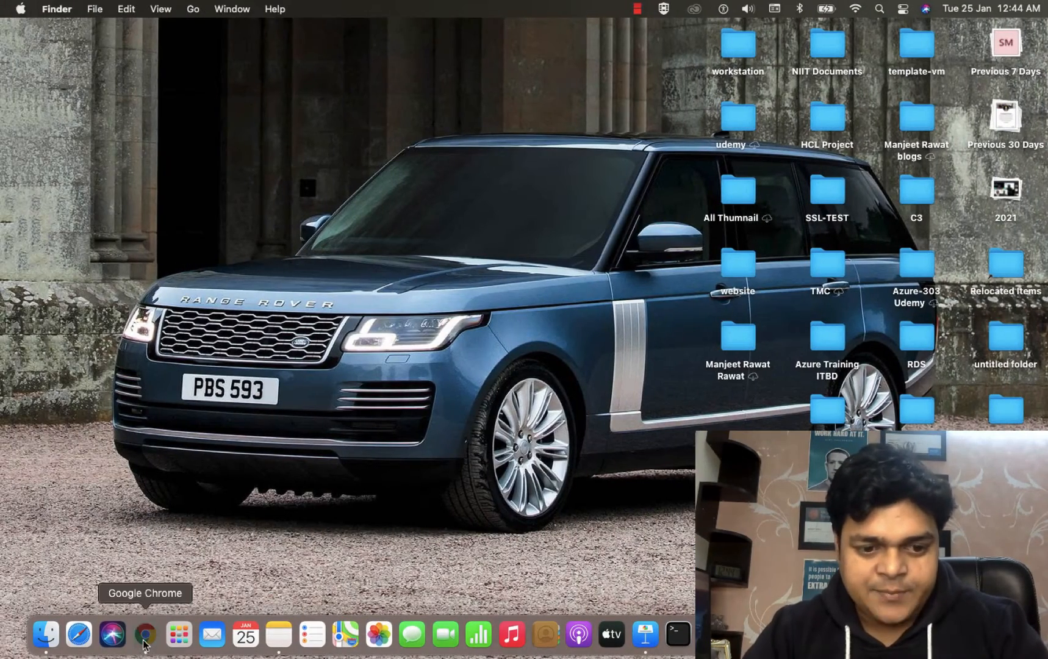
{"action": "left_click", "coordinate": [145, 634]}
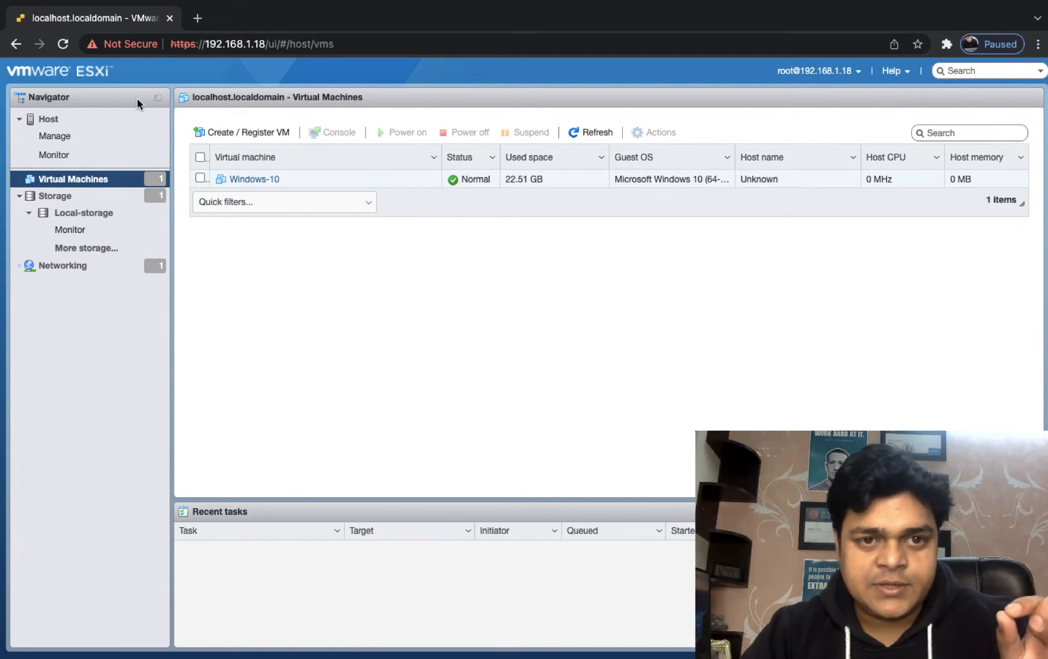
{"action": "left_click", "coordinate": [60, 123]}
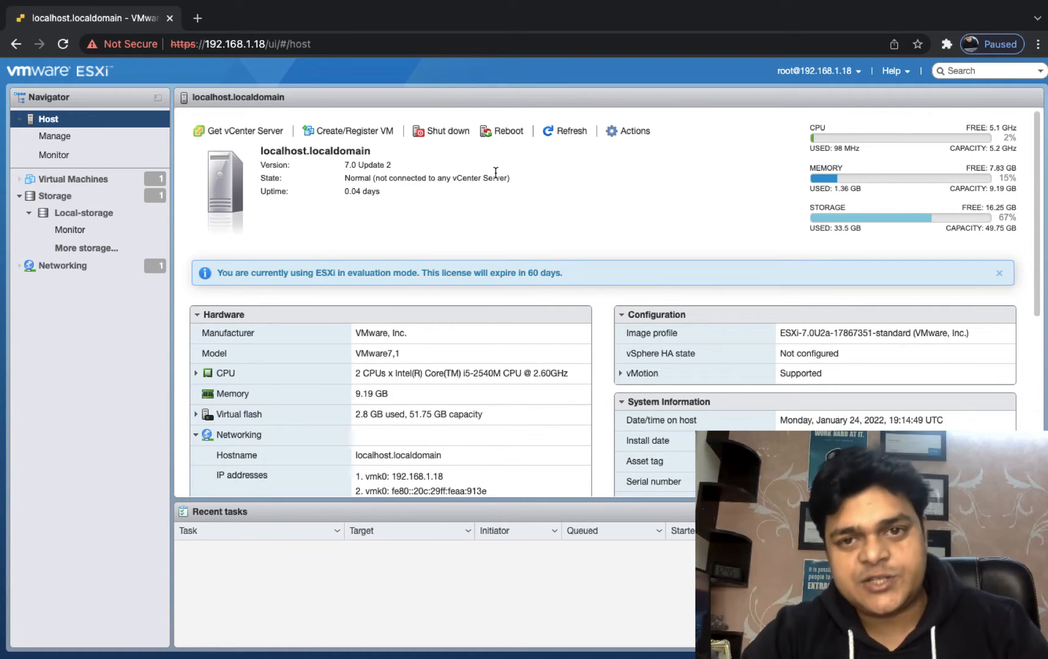
{"action": "left_click", "coordinate": [73, 195]}
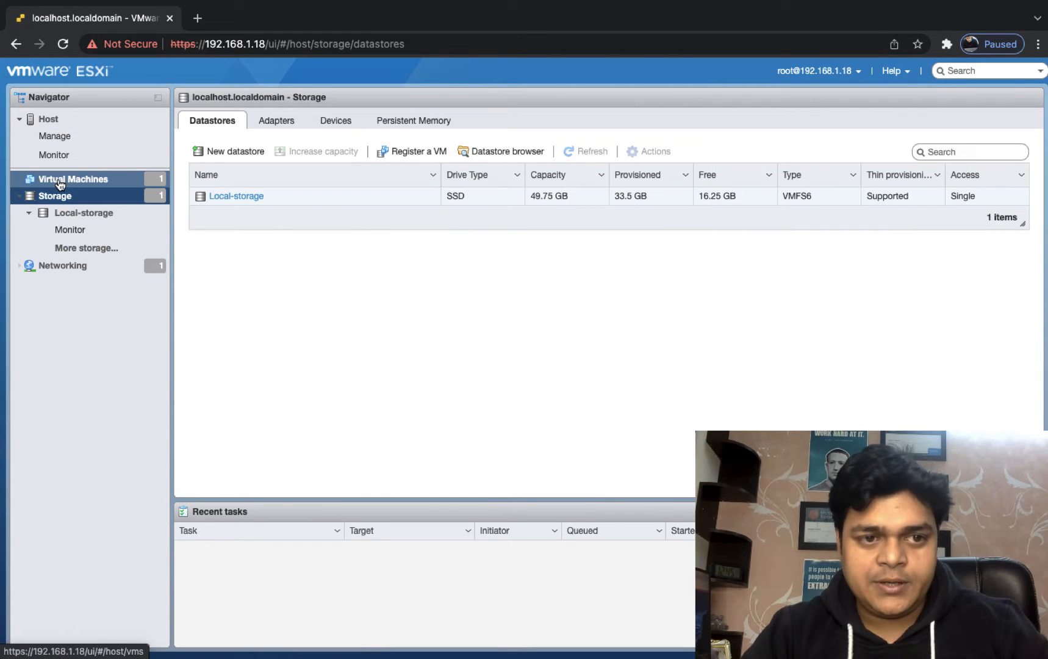
{"action": "left_click", "coordinate": [60, 183]}
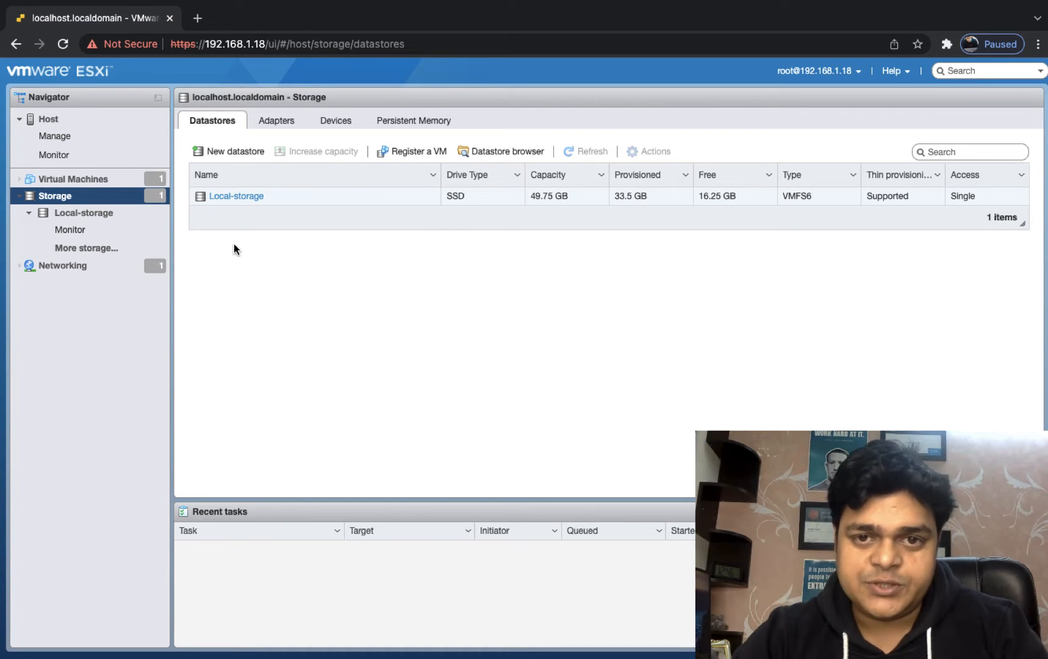
- Return to OneNote and, with the blue pen, draw a server box above the topics with an attached box labelled "Local storage"
{"action": "key", "text": "ctrl+Right"}
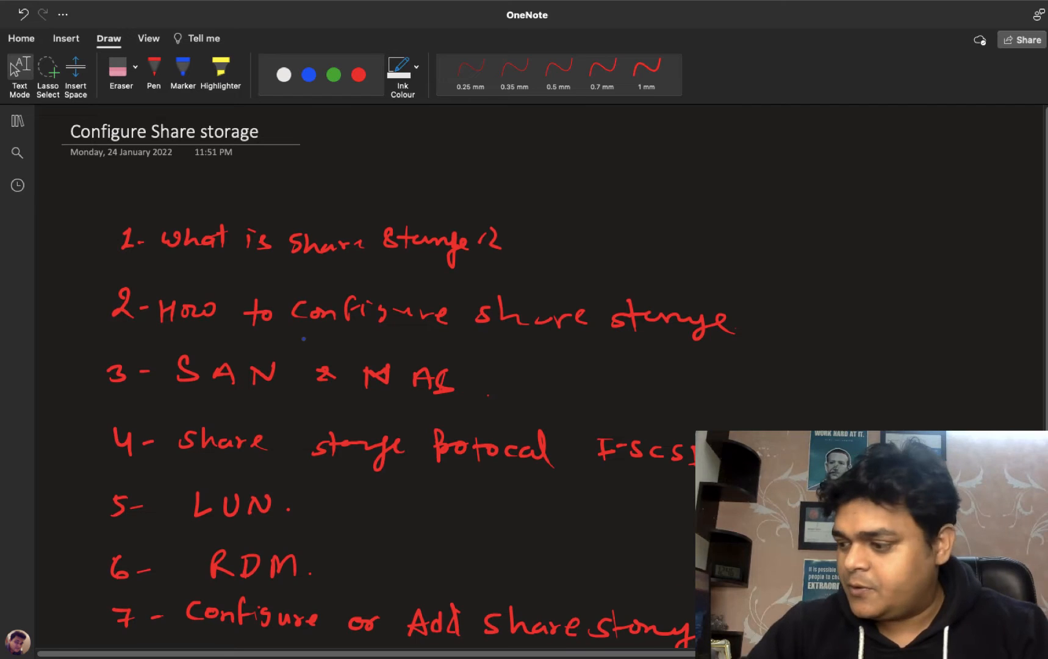
{"action": "left_click", "coordinate": [558, 75]}
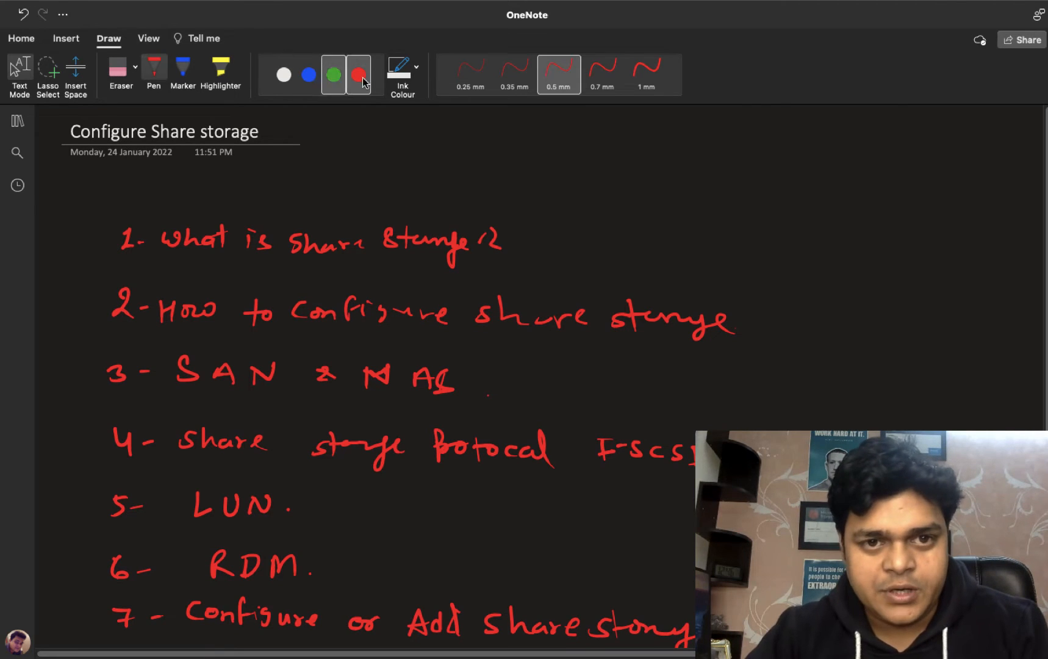
{"action": "left_click", "coordinate": [334, 75]}
{"action": "left_click", "coordinate": [310, 75]}
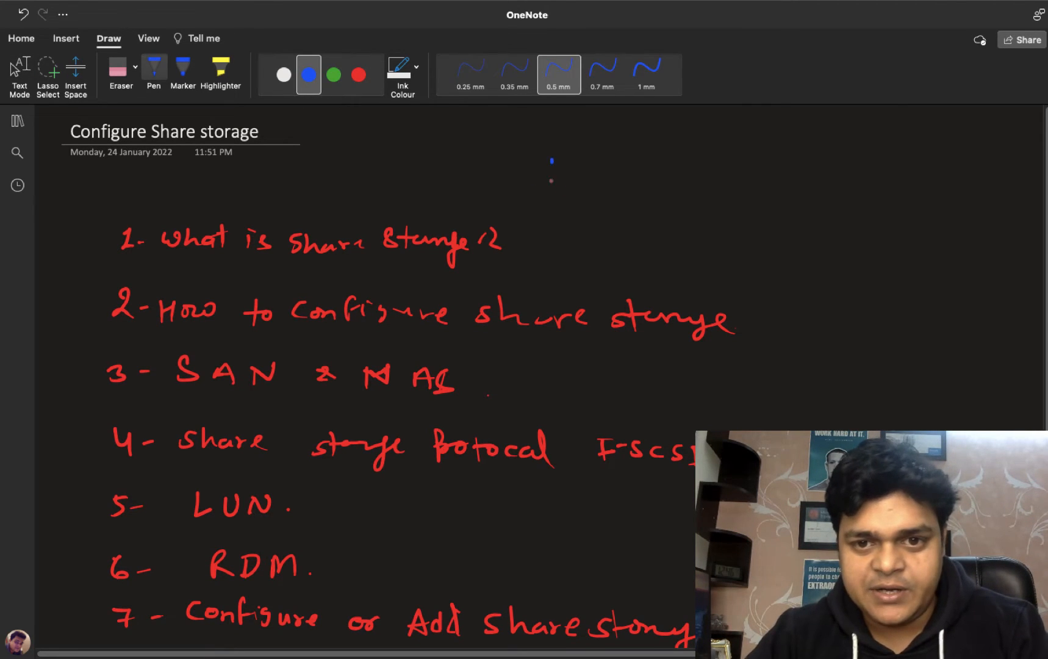
{"action": "mouse_move", "coordinate": [551, 159]}
{"action": "left_mouse_down"}
{"action": "mouse_move", "coordinate": [583, 208]}
{"action": "mouse_move", "coordinate": [581, 156]}
{"action": "mouse_move", "coordinate": [551, 158]}
{"action": "left_mouse_up"}
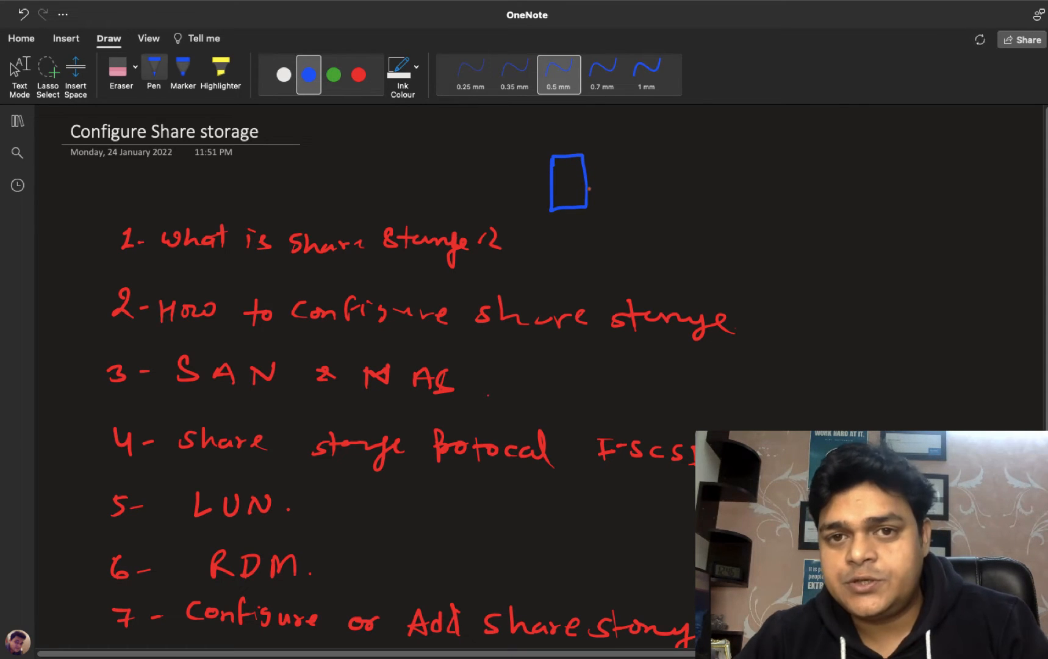
{"action": "mouse_move", "coordinate": [580, 186]}
{"action": "left_mouse_down"}
{"action": "mouse_move", "coordinate": [582, 196]}
{"action": "mouse_move", "coordinate": [614, 185]}
{"action": "mouse_move", "coordinate": [587, 200]}
{"action": "mouse_move", "coordinate": [640, 198]}
{"action": "left_mouse_up"}
{"action": "left_click_drag", "start_coordinate": [643, 191], "coordinate": [688, 196]}
{"action": "left_click", "coordinate": [672, 192]}
{"action": "mouse_move", "coordinate": [712, 185]}
{"action": "left_mouse_down"}
{"action": "mouse_move", "coordinate": [702, 200]}
{"action": "mouse_move", "coordinate": [743, 187]}
{"action": "mouse_move", "coordinate": [752, 206]}
{"action": "mouse_move", "coordinate": [775, 200]}
{"action": "left_mouse_up"}
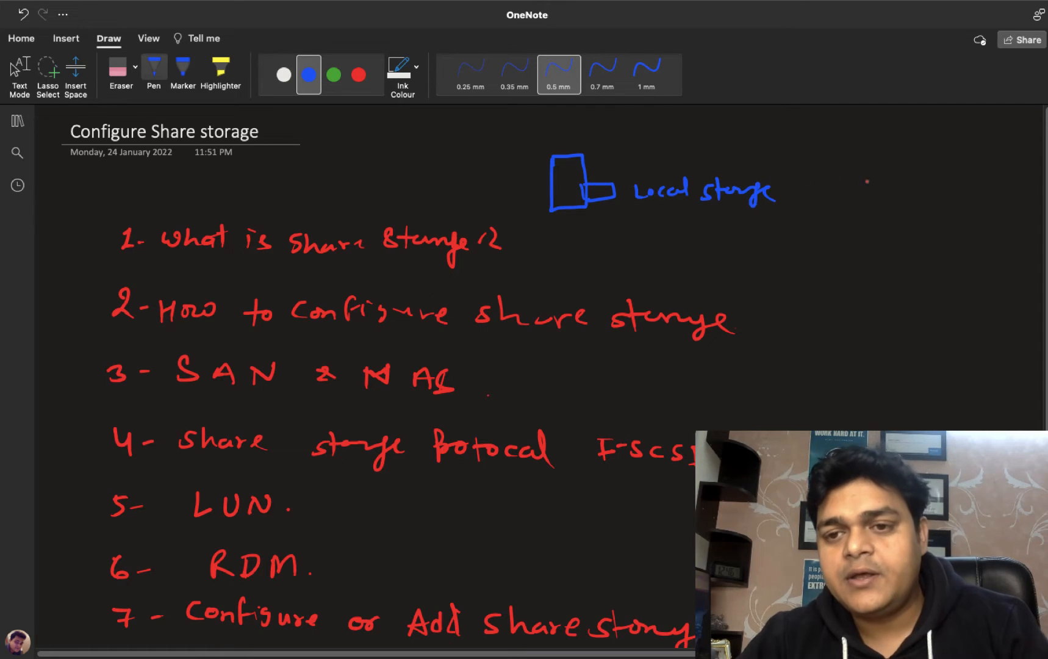
- Draw a round disk labelled "500GB share storage" and connect it to the server, adding a second storage box labelled "share"
{"action": "mouse_move", "coordinate": [895, 151]}
{"action": "left_mouse_down"}
{"action": "mouse_move", "coordinate": [976, 183]}
{"action": "mouse_move", "coordinate": [895, 147]}
{"action": "left_mouse_up"}
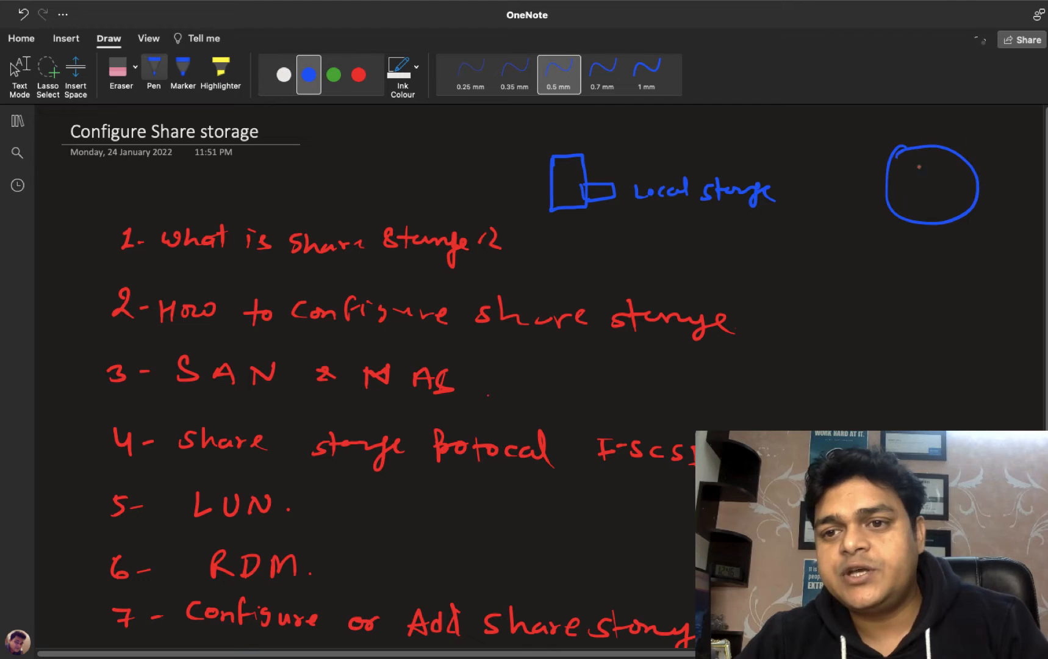
{"action": "left_click", "coordinate": [928, 182]}
{"action": "mouse_move", "coordinate": [923, 244]}
{"action": "left_mouse_down"}
{"action": "mouse_move", "coordinate": [924, 258]}
{"action": "mouse_move", "coordinate": [935, 242]}
{"action": "left_mouse_up"}
{"action": "mouse_move", "coordinate": [938, 243]}
{"action": "left_mouse_down"}
{"action": "mouse_move", "coordinate": [982, 257]}
{"action": "mouse_move", "coordinate": [923, 293]}
{"action": "mouse_move", "coordinate": [976, 284]}
{"action": "left_mouse_up"}
{"action": "left_click_drag", "start_coordinate": [979, 287], "coordinate": [989, 282]}
{"action": "mouse_move", "coordinate": [943, 313]}
{"action": "left_mouse_down"}
{"action": "mouse_move", "coordinate": [932, 328]}
{"action": "mouse_move", "coordinate": [949, 328]}
{"action": "left_mouse_up"}
{"action": "left_click_drag", "start_coordinate": [941, 314], "coordinate": [1004, 325]}
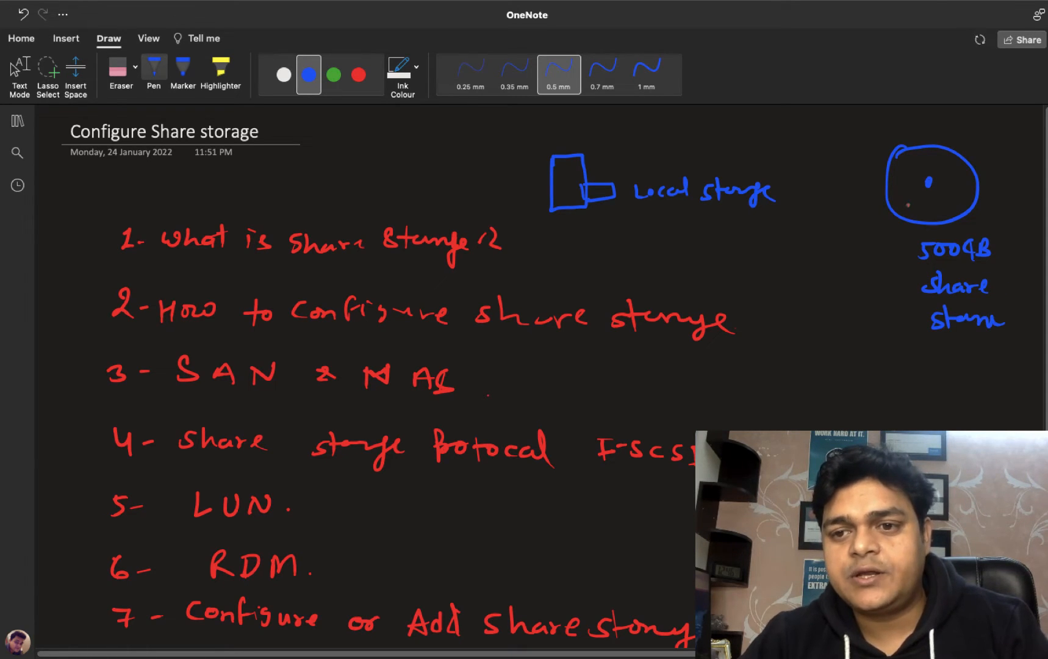
{"action": "mouse_move", "coordinate": [906, 210]}
{"action": "left_mouse_down"}
{"action": "mouse_move", "coordinate": [790, 234]}
{"action": "mouse_move", "coordinate": [606, 223]}
{"action": "mouse_move", "coordinate": [558, 192]}
{"action": "mouse_move", "coordinate": [611, 158]}
{"action": "mouse_move", "coordinate": [572, 160]}
{"action": "mouse_move", "coordinate": [700, 156]}
{"action": "left_mouse_up"}
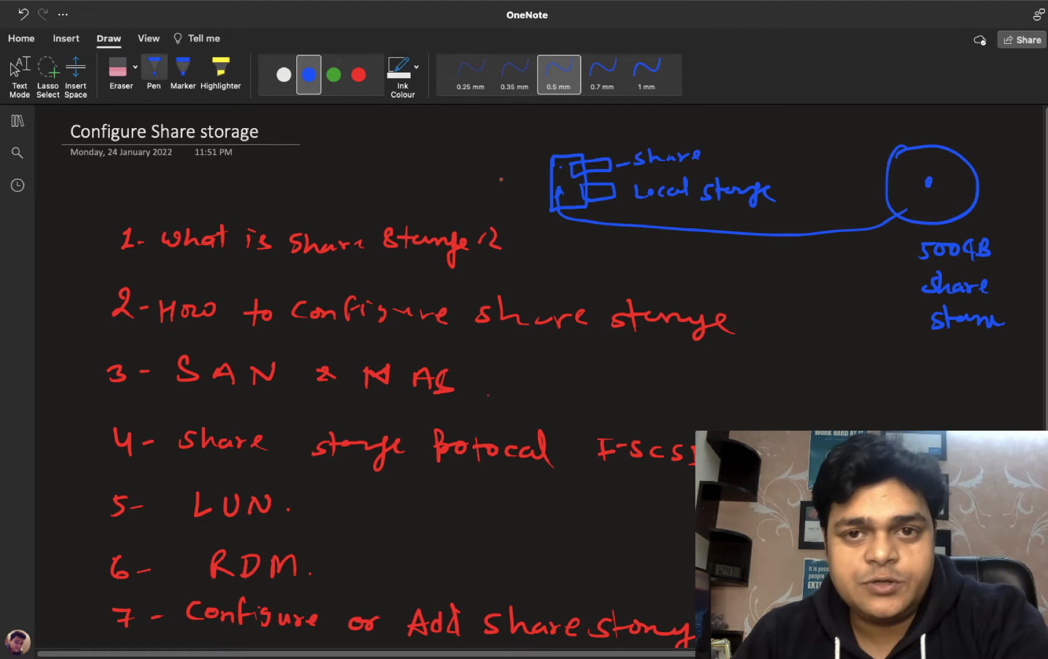
- Sketch a client computer beside the server, link it to the local and share storage boxes, and underline both labels
{"action": "left_click_drag", "start_coordinate": [462, 163], "coordinate": [463, 185]}
{"action": "mouse_move", "coordinate": [464, 164]}
{"action": "left_mouse_down"}
{"action": "mouse_move", "coordinate": [491, 164]}
{"action": "mouse_move", "coordinate": [478, 185]}
{"action": "mouse_move", "coordinate": [488, 190]}
{"action": "left_mouse_up"}
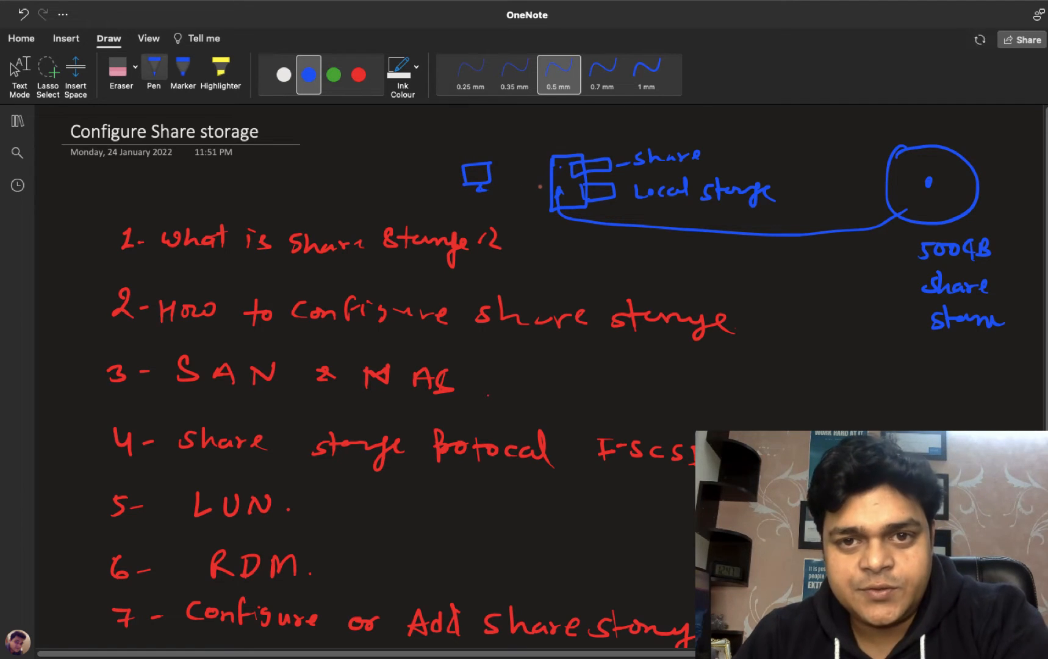
{"action": "mouse_move", "coordinate": [482, 188]}
{"action": "left_mouse_down"}
{"action": "mouse_move", "coordinate": [596, 197]}
{"action": "mouse_move", "coordinate": [564, 239]}
{"action": "left_mouse_up"}
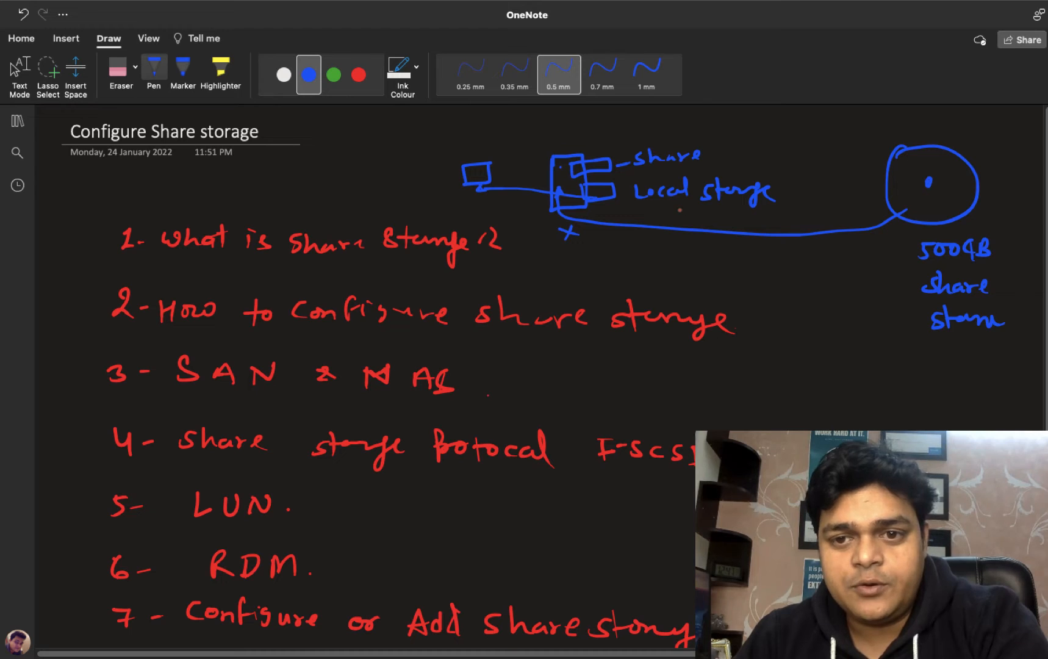
{"action": "left_click_drag", "start_coordinate": [680, 209], "coordinate": [712, 207]}
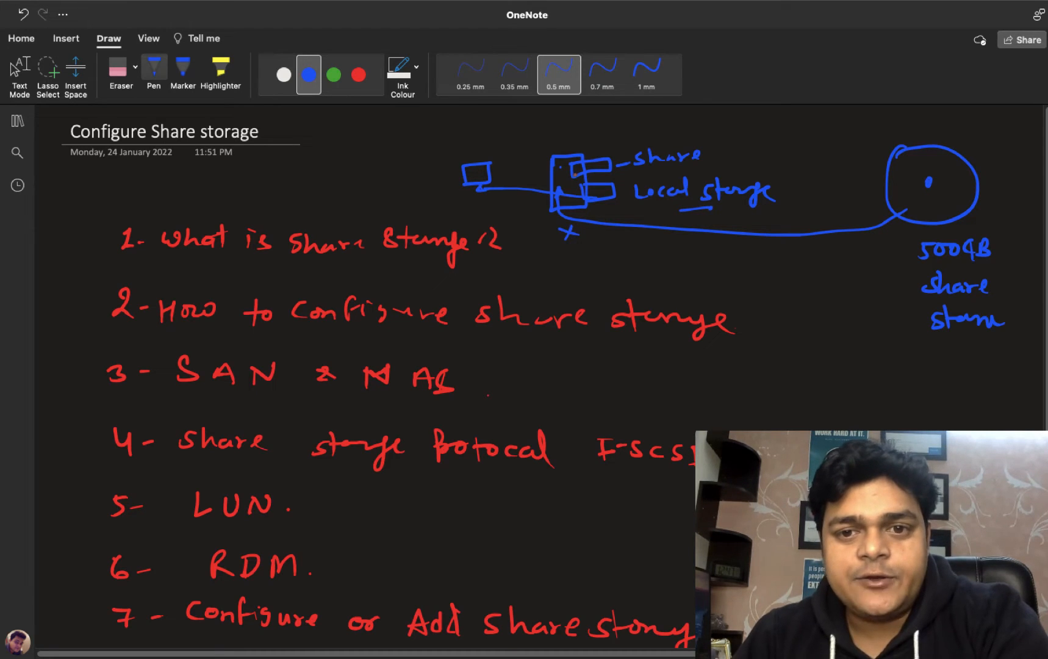
{"action": "left_click_drag", "start_coordinate": [574, 169], "coordinate": [503, 180]}
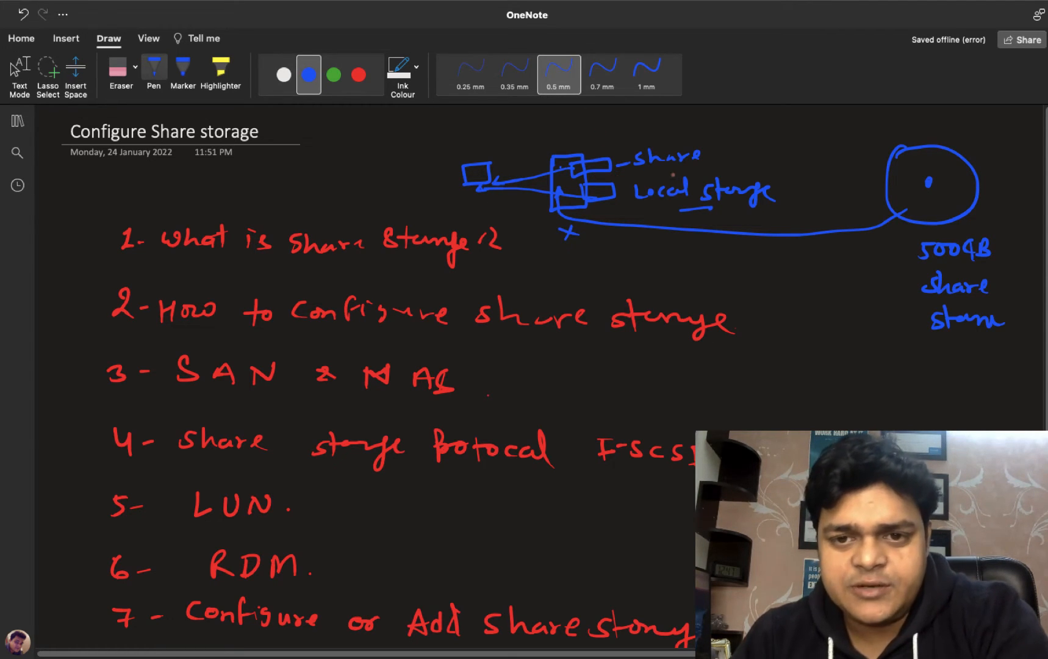
{"action": "left_click_drag", "start_coordinate": [646, 170], "coordinate": [676, 168]}
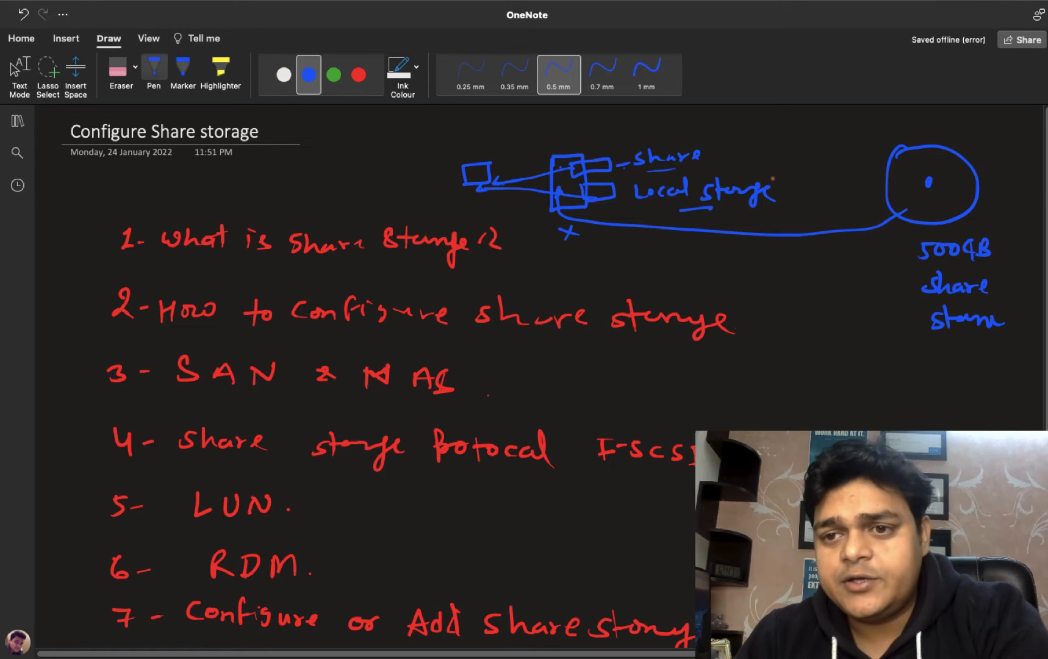
- Mark off a hatched wedge on the shared disk and write "ESXi" below the server
{"action": "mouse_move", "coordinate": [889, 174]}
{"action": "left_mouse_down"}
{"action": "mouse_move", "coordinate": [928, 182]}
{"action": "mouse_move", "coordinate": [901, 211]}
{"action": "left_mouse_up"}
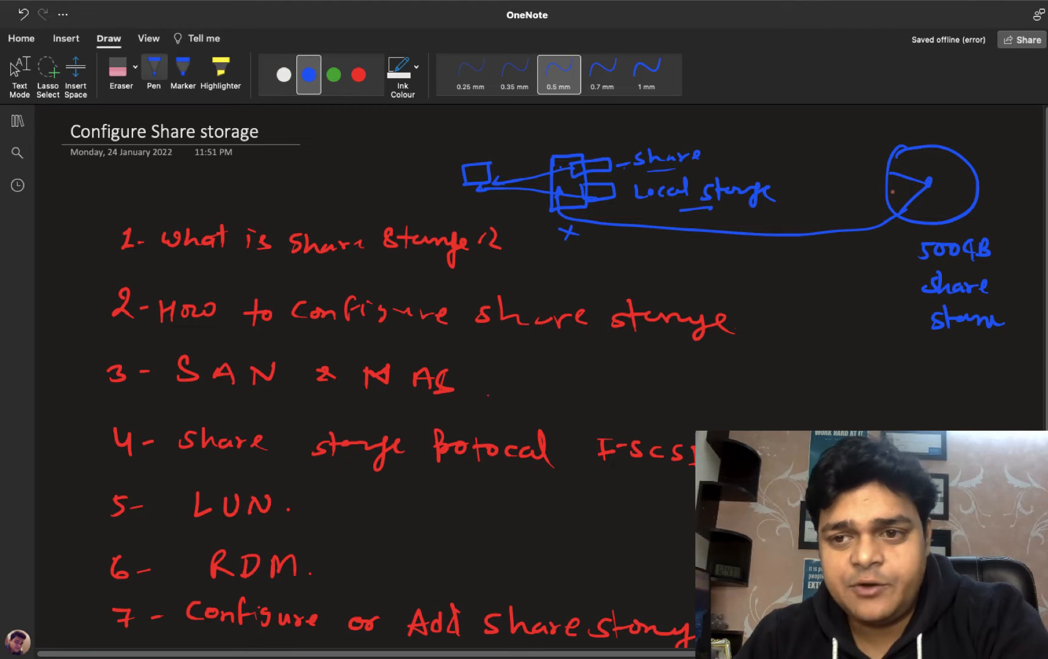
{"action": "left_click_drag", "start_coordinate": [895, 185], "coordinate": [902, 197]}
{"action": "left_click_drag", "start_coordinate": [895, 201], "coordinate": [899, 202]}
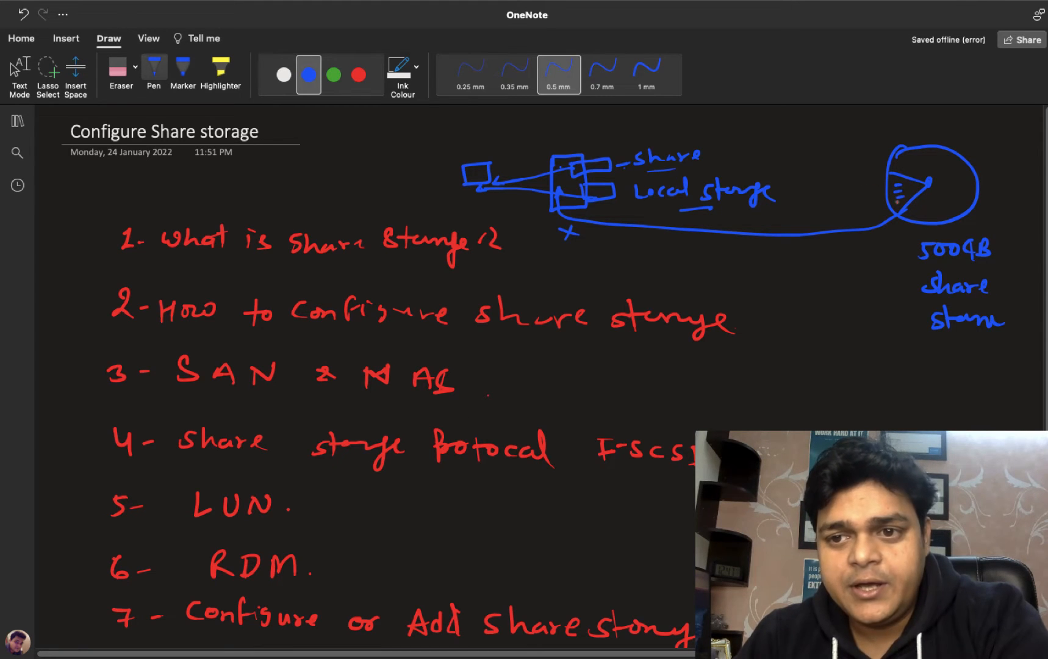
{"action": "mouse_move", "coordinate": [568, 241]}
{"action": "left_mouse_down"}
{"action": "mouse_move", "coordinate": [579, 256]}
{"action": "mouse_move", "coordinate": [582, 244]}
{"action": "left_mouse_up"}
{"action": "left_click_drag", "start_coordinate": [589, 240], "coordinate": [606, 246]}
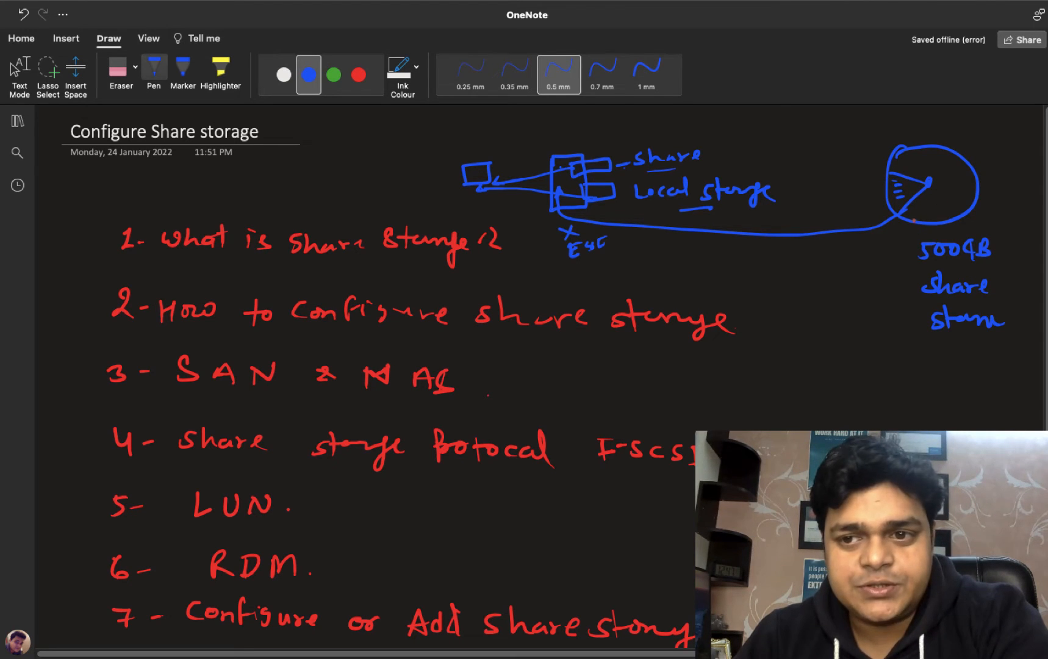
- Draw a blue bracket around the outer side of the client computer and a blue underline beneath "to configure" in topic 2
{"action": "left_click_drag", "start_coordinate": [488, 152], "coordinate": [452, 214]}
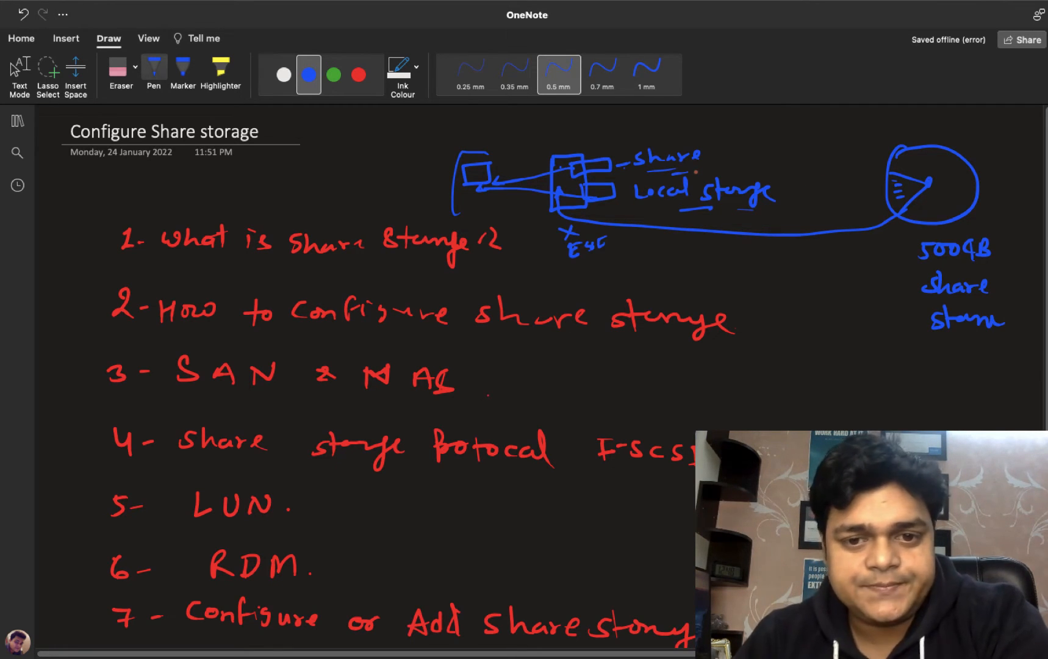
{"action": "left_click_drag", "start_coordinate": [254, 345], "coordinate": [361, 335]}
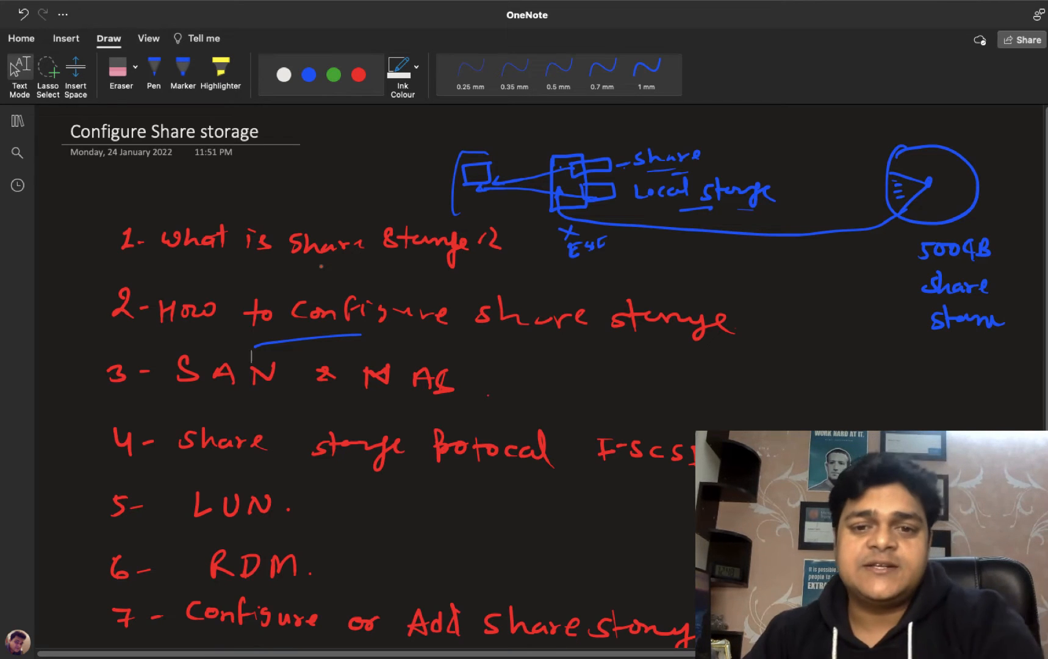
- Switch to the Domain-Server12 virtual machine in VMware Workstation and unlock the Windows Server session with the Administrator account password
{"action": "key", "text": "ctrl+Left"}
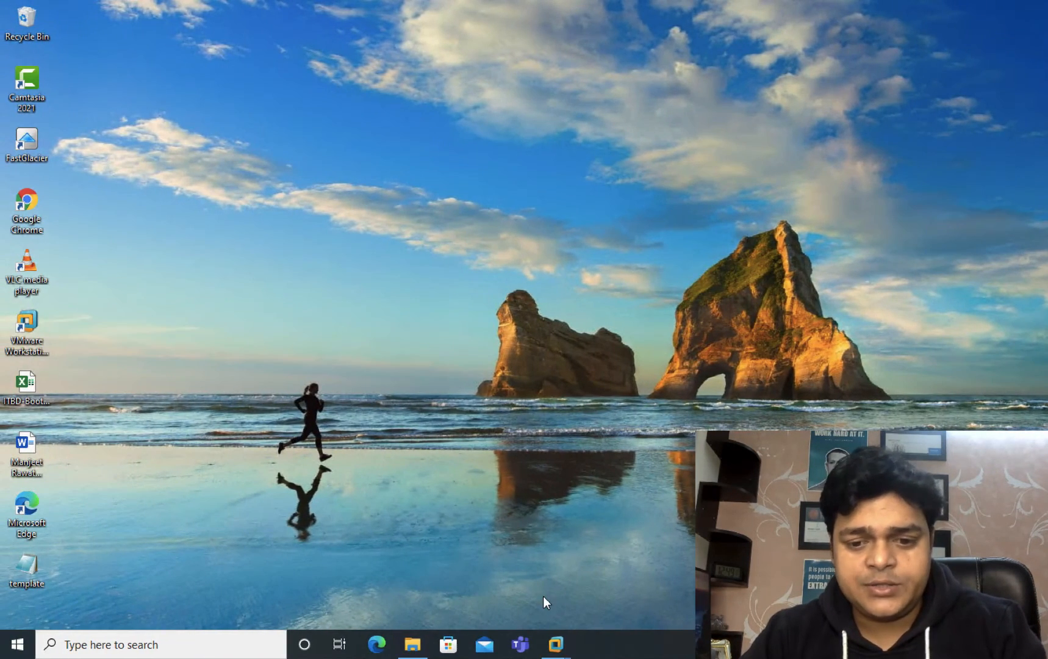
{"action": "mouse_move", "coordinate": [552, 643]}
{"action": "left_click", "coordinate": [586, 573]}
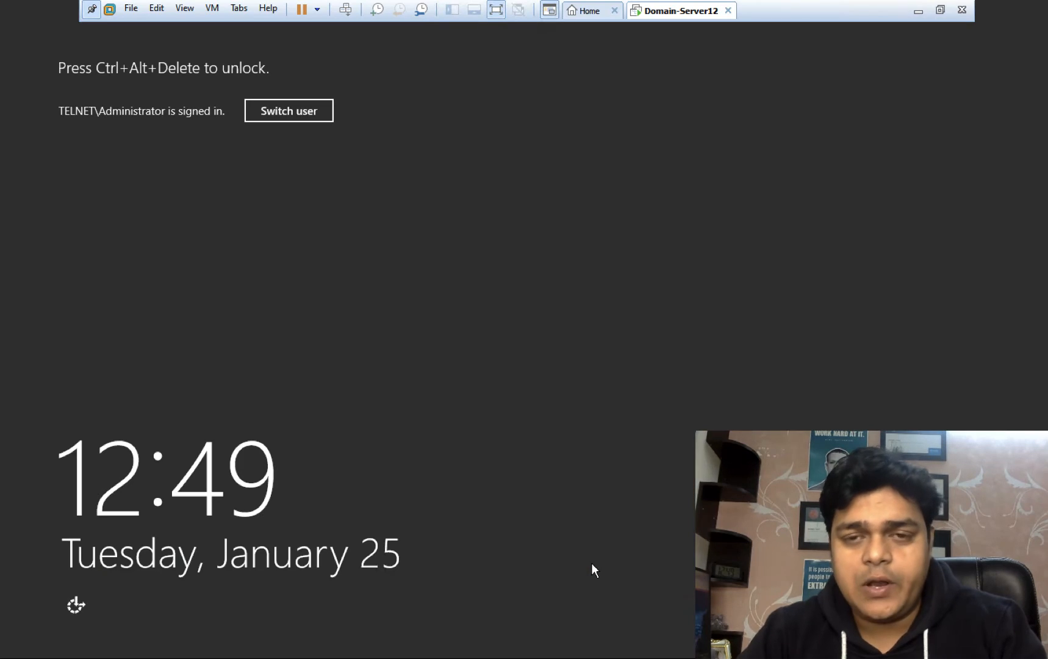
{"action": "left_click", "coordinate": [345, 9]}
{"action": "left_click", "coordinate": [578, 242]}
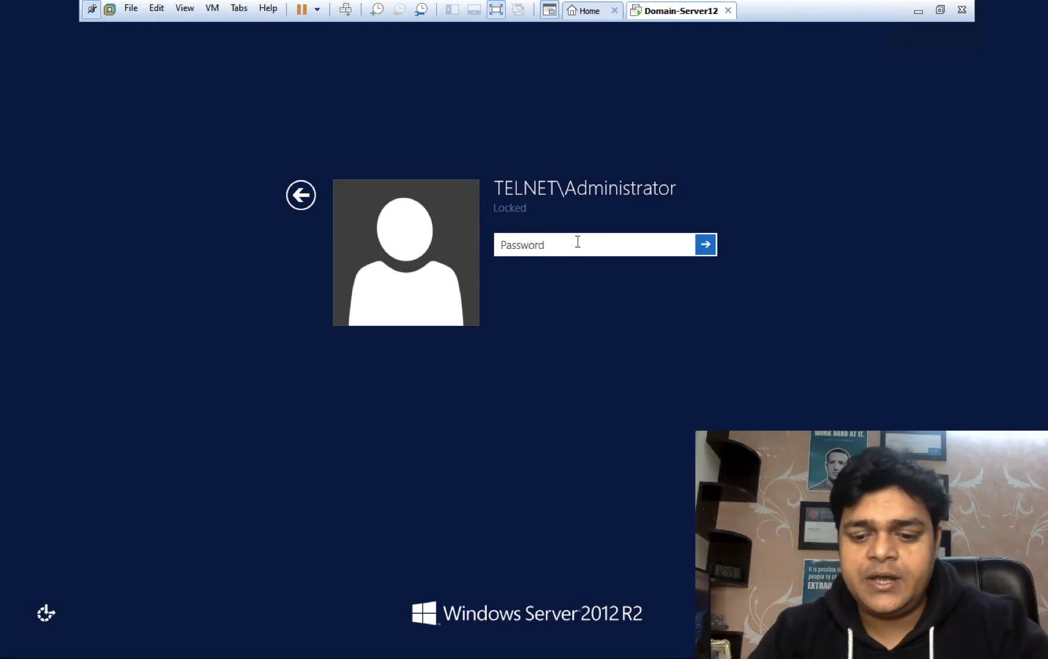
{"action": "type", "text": "*******"}
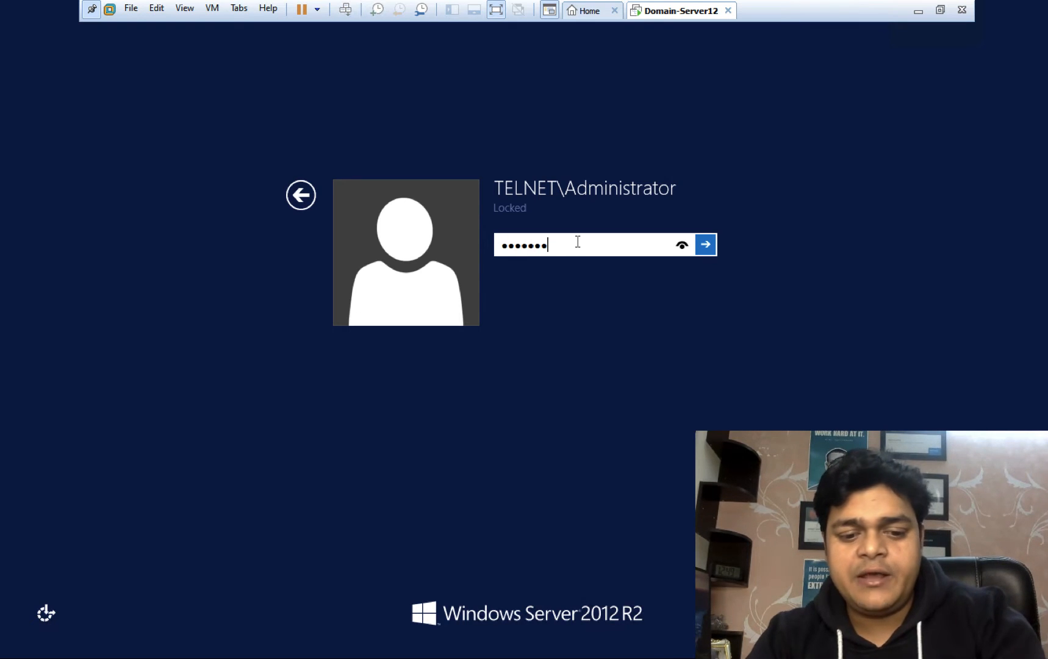
{"action": "type", "text": "**"}
{"action": "key", "text": "Return"}
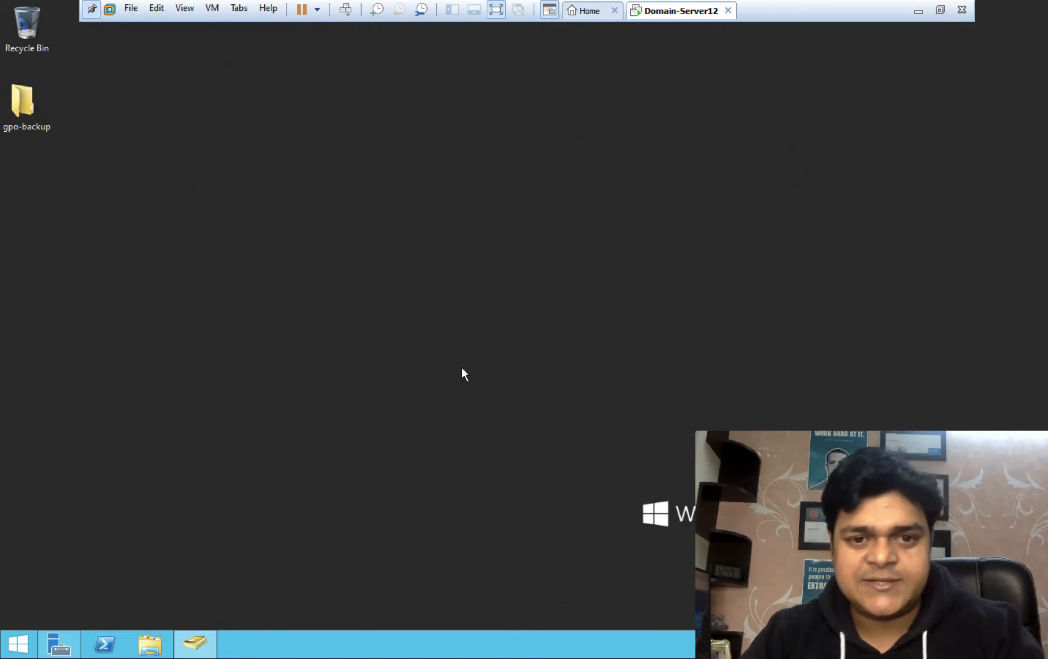
- Close the leftover program, then in Server Manager begin adding roles with a role-based installation on the local server, up to role selection
{"action": "right_click", "coordinate": [198, 640]}
{"action": "left_click", "coordinate": [183, 608]}
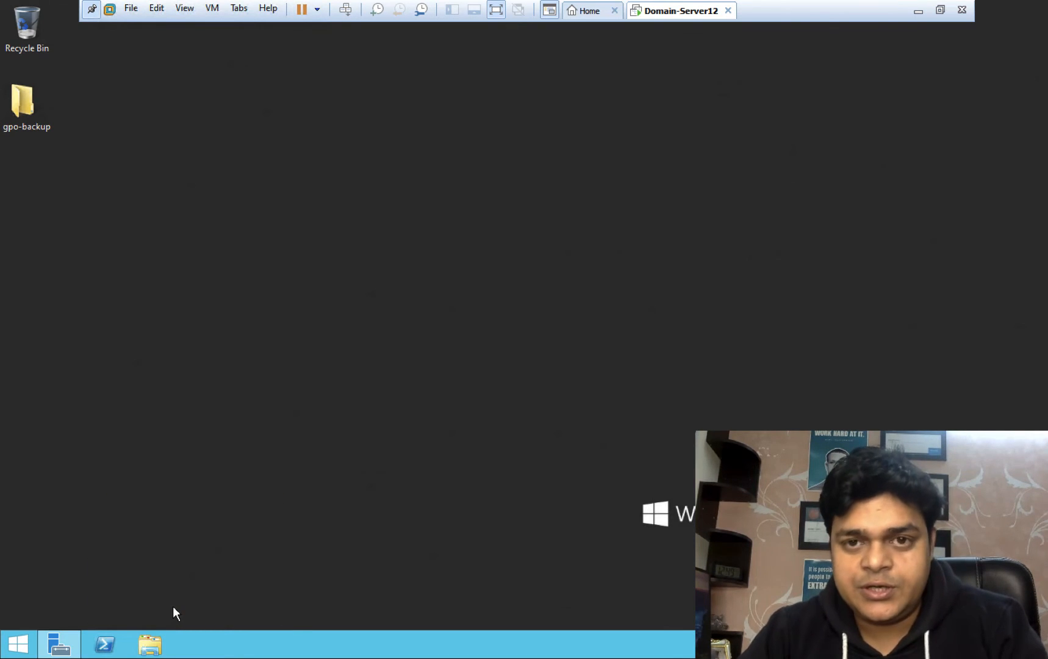
{"action": "left_click", "coordinate": [59, 644]}
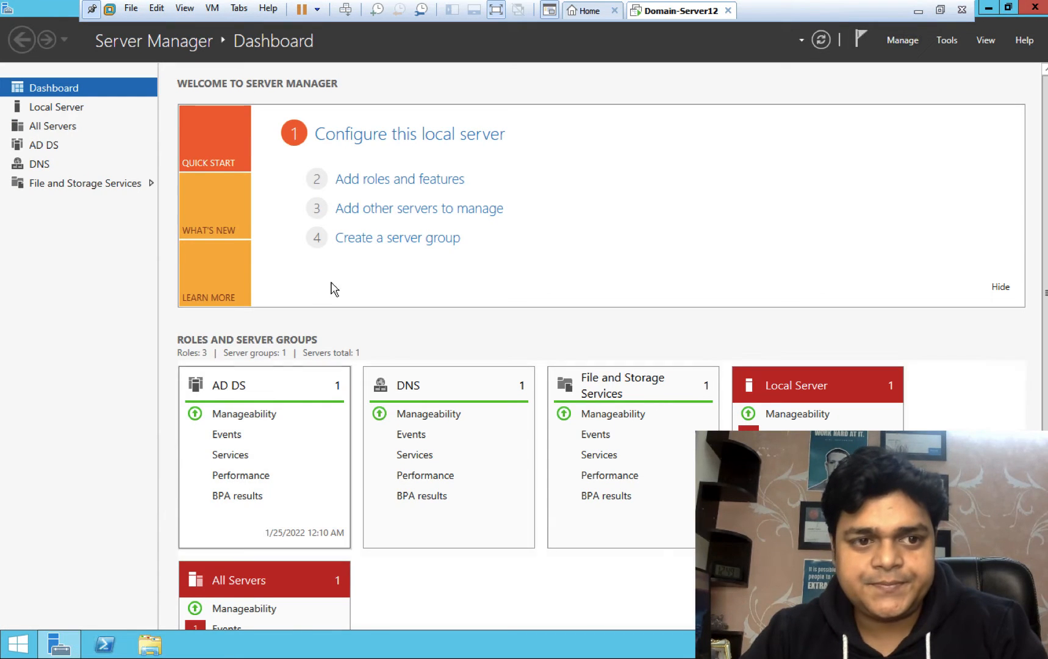
{"action": "left_click", "coordinate": [400, 180]}
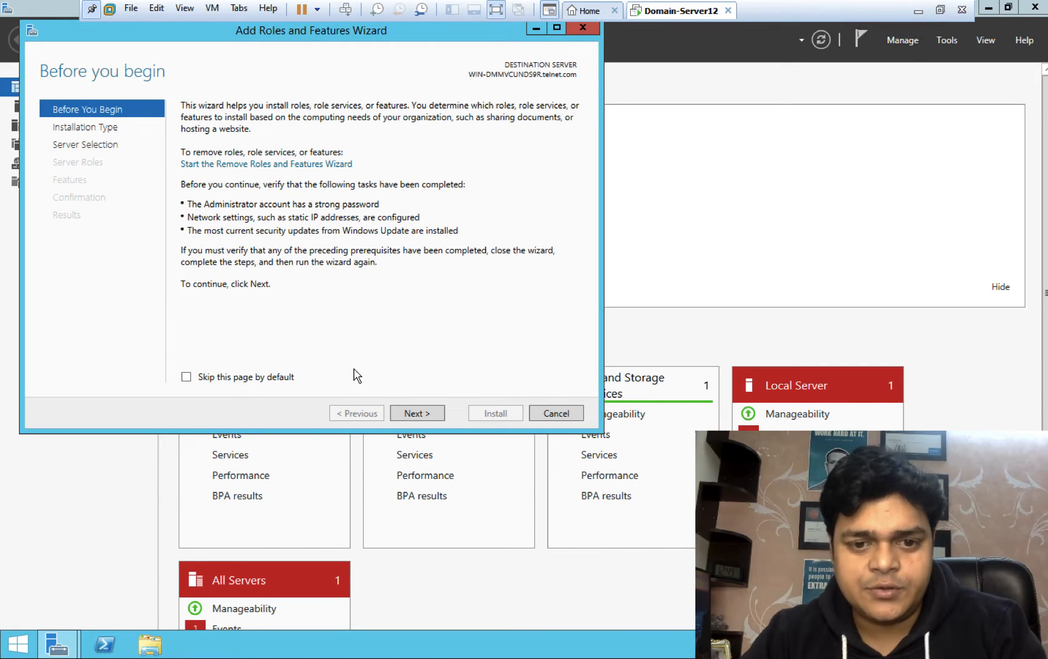
{"action": "left_click", "coordinate": [408, 415]}
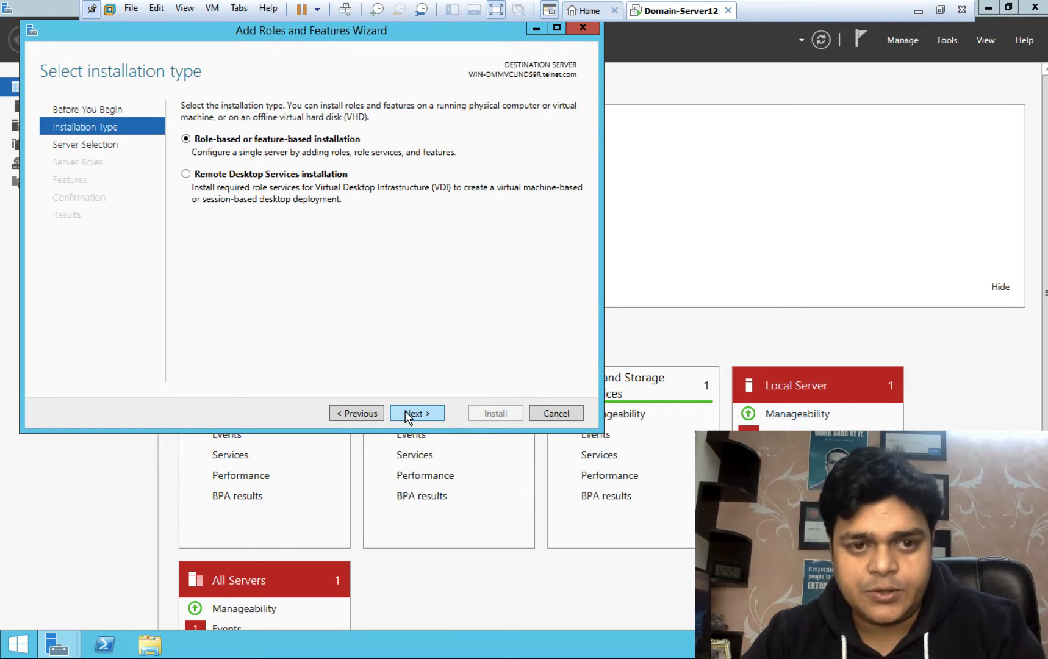
{"action": "left_click", "coordinate": [406, 414]}
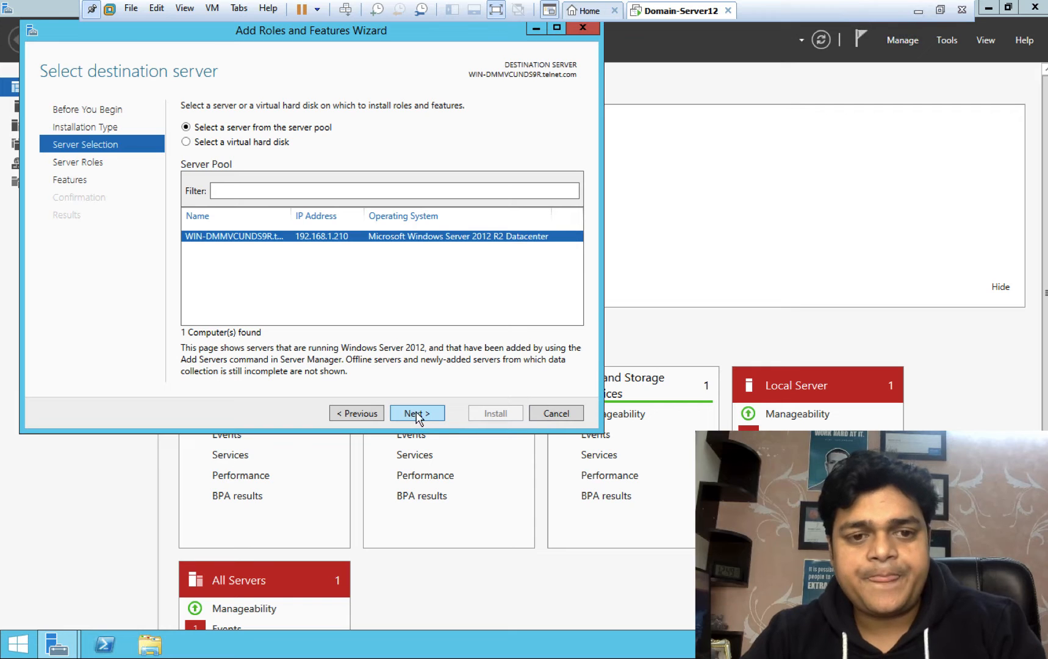
{"action": "left_click", "coordinate": [423, 418]}
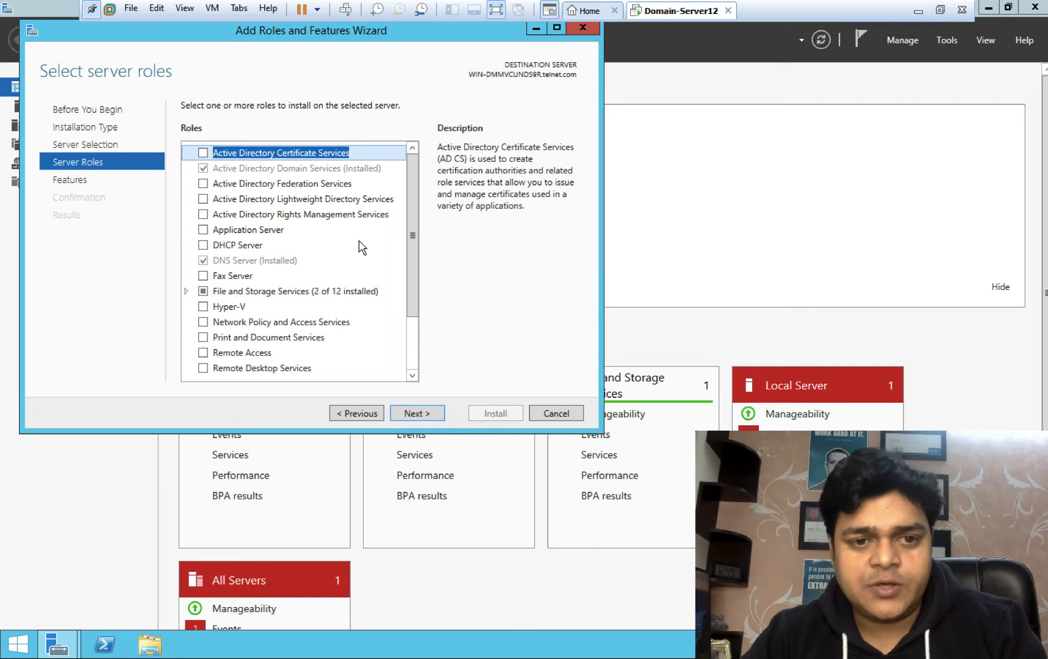
- Select the iSCSI Target Server and Server for NFS roles under File and iSCSI Services, including the required management tools
{"action": "left_click", "coordinate": [187, 291]}
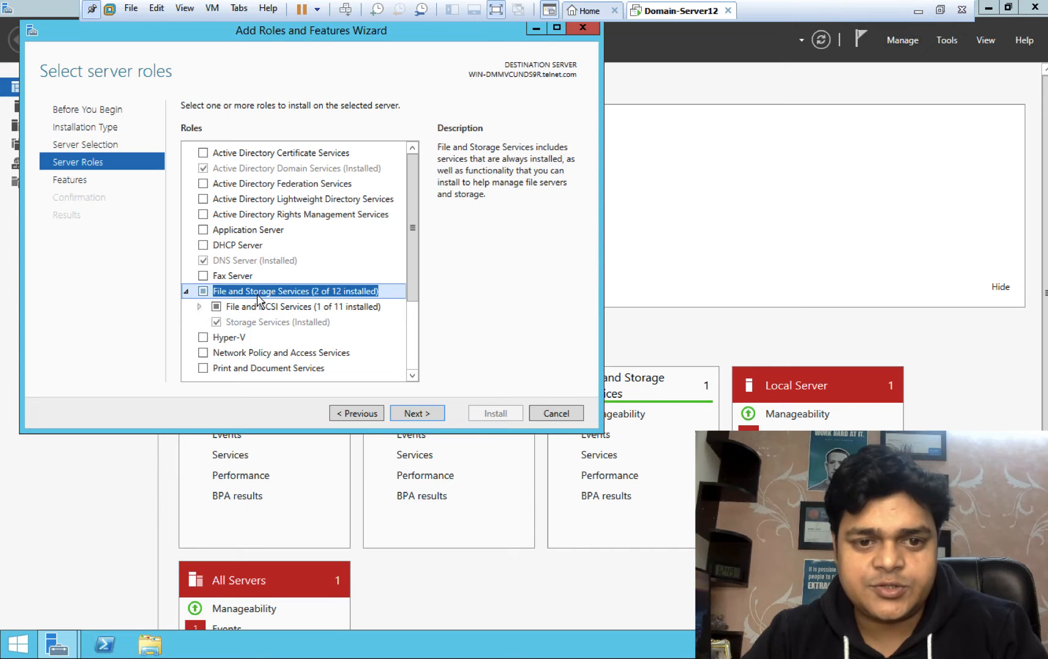
{"action": "left_click", "coordinate": [199, 307]}
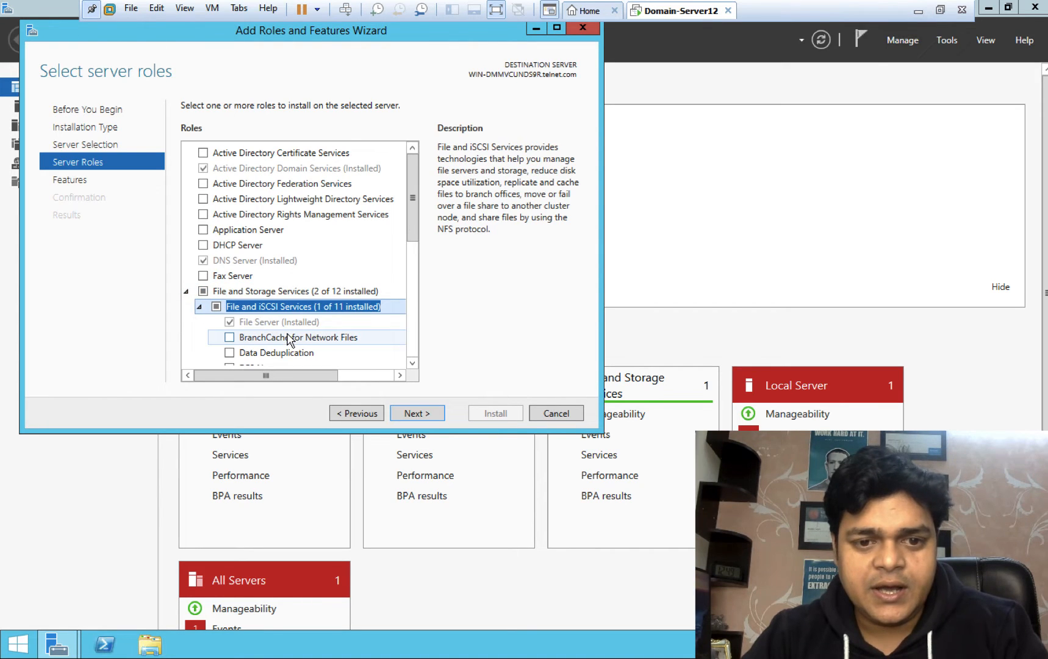
{"action": "left_click", "coordinate": [410, 363]}
{"action": "left_click", "coordinate": [411, 363]}
{"action": "left_click", "coordinate": [410, 363]}
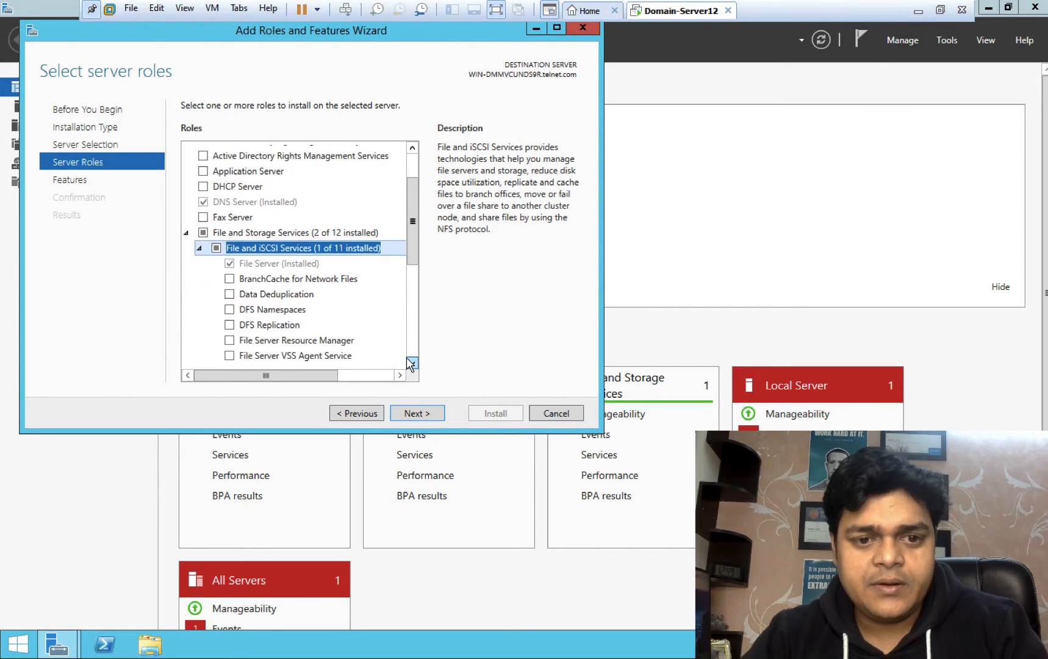
{"action": "left_click", "coordinate": [411, 363]}
{"action": "left_click", "coordinate": [411, 363]}
{"action": "left_click", "coordinate": [411, 363]}
{"action": "left_click", "coordinate": [411, 363]}
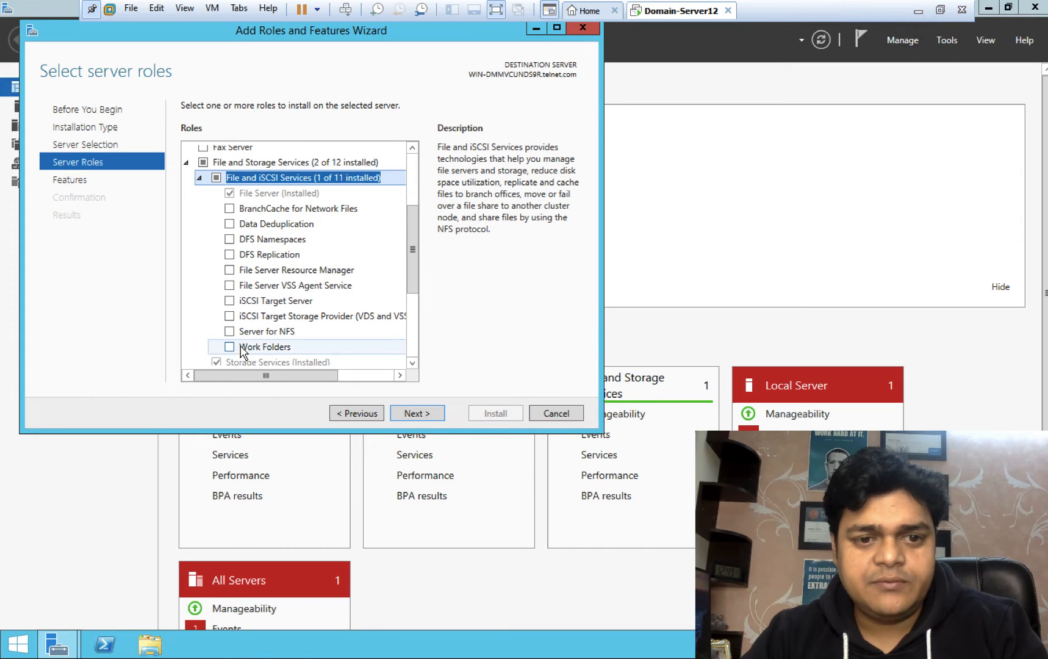
{"action": "left_click", "coordinate": [228, 302]}
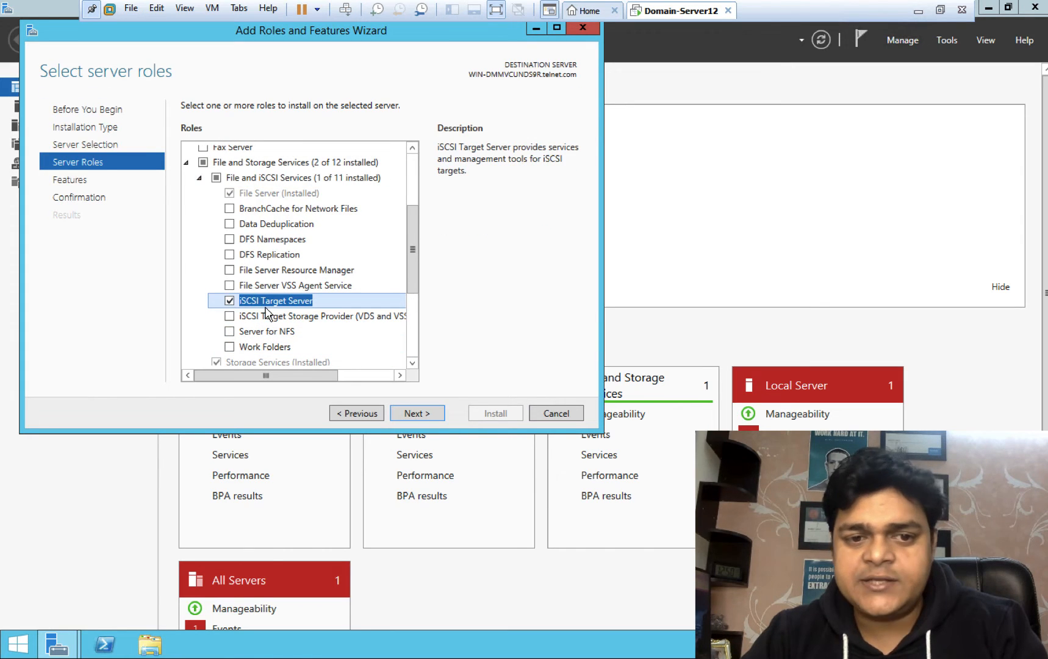
{"action": "left_click", "coordinate": [230, 332]}
{"action": "left_click", "coordinate": [371, 346]}
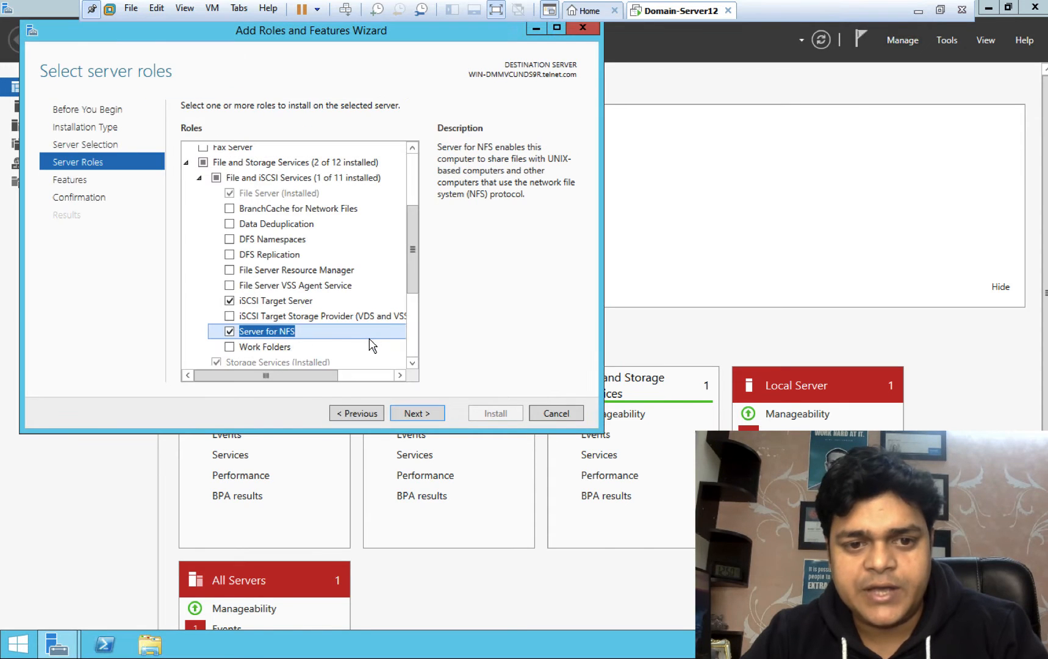
- Install the selected roles without choosing extra features and close the wizard once the installation is done
{"action": "left_click", "coordinate": [417, 413]}
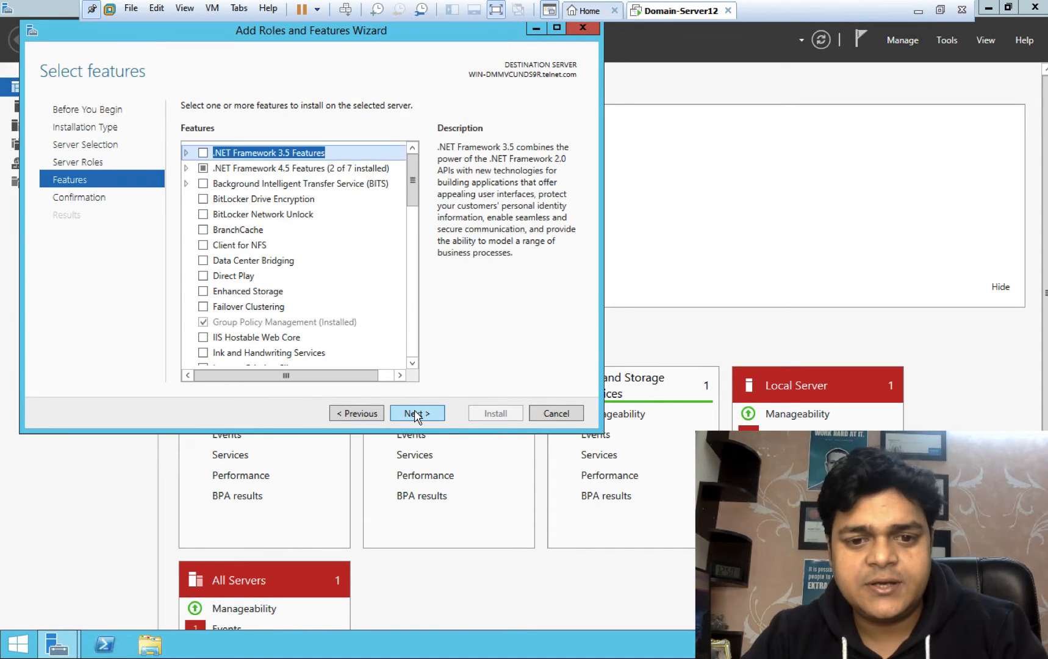
{"action": "left_click", "coordinate": [417, 414]}
{"action": "left_click", "coordinate": [500, 419]}
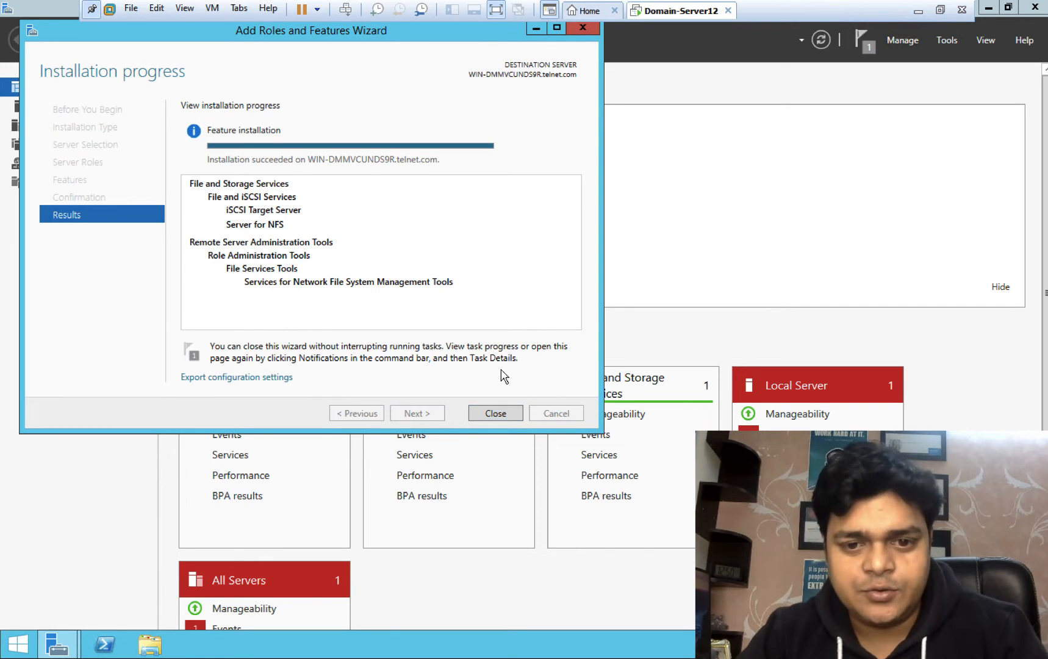
{"action": "left_click", "coordinate": [495, 415]}
- Open a Command Prompt on the server and ping 192.168.1.18
{"action": "key", "text": "super+r"}
{"action": "type", "text": "cmd"}
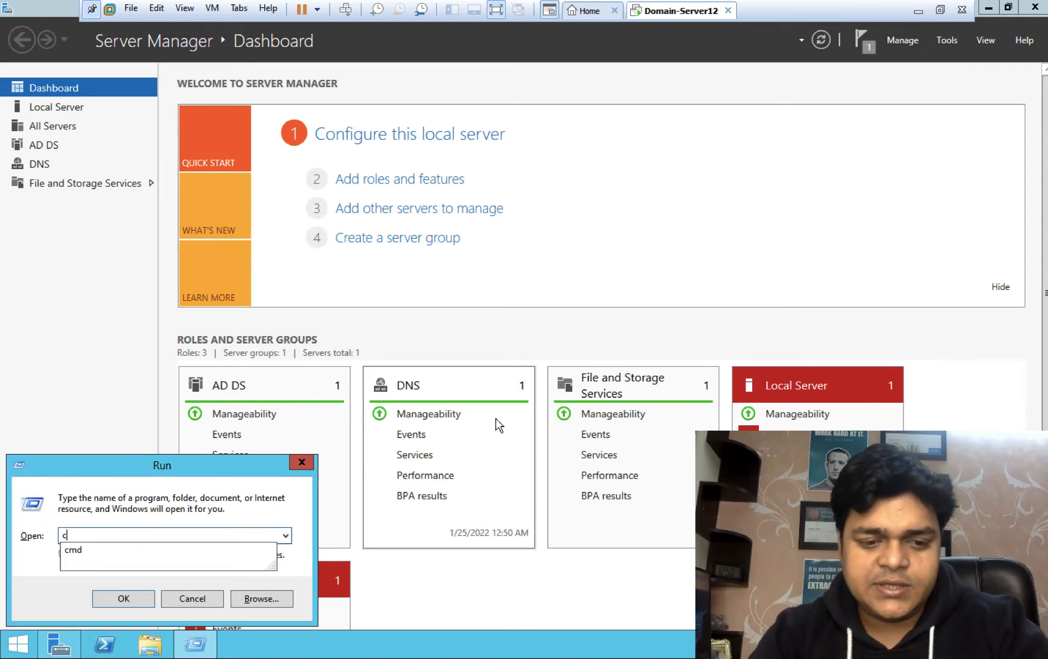
{"action": "key", "text": "Return"}
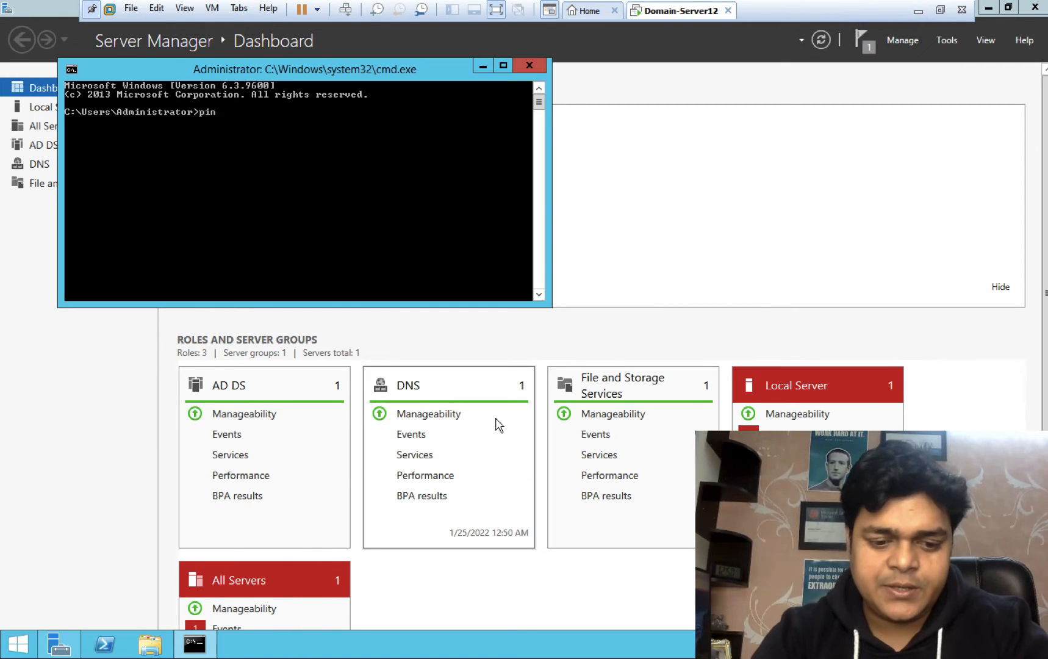
{"action": "type", "text": "ping 192.16"}
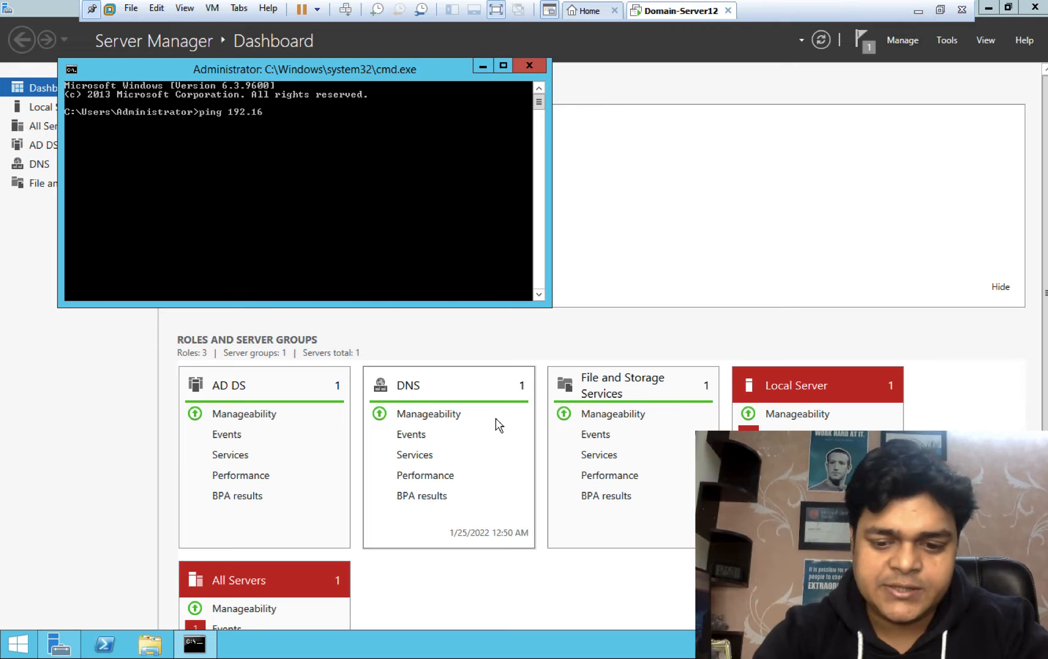
{"action": "type", "text": "8.1.18"}
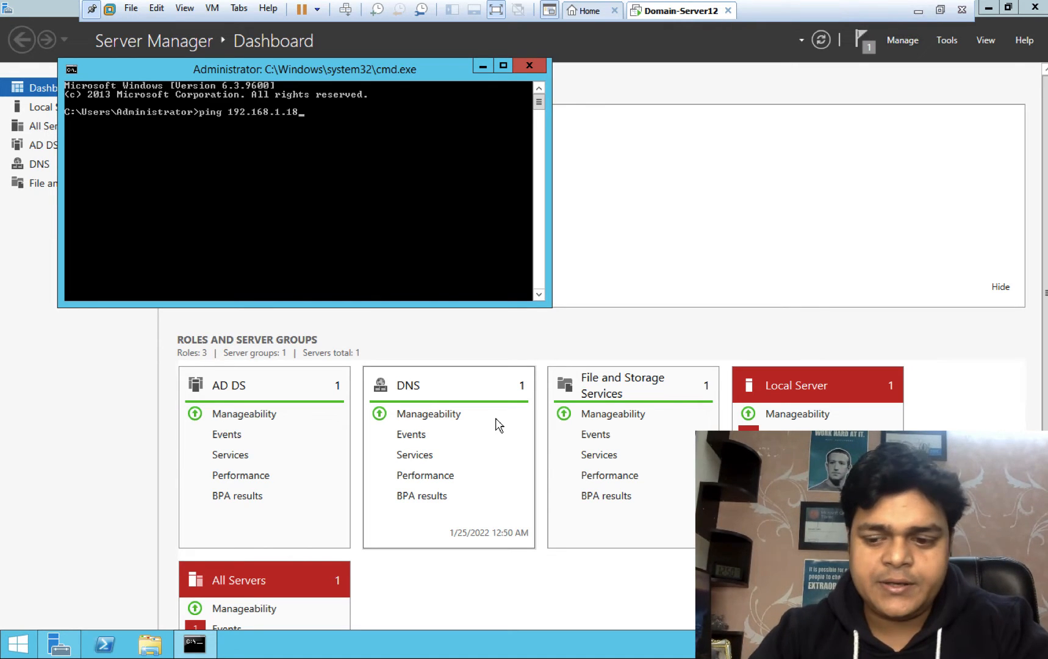
{"action": "key", "text": "Return"}
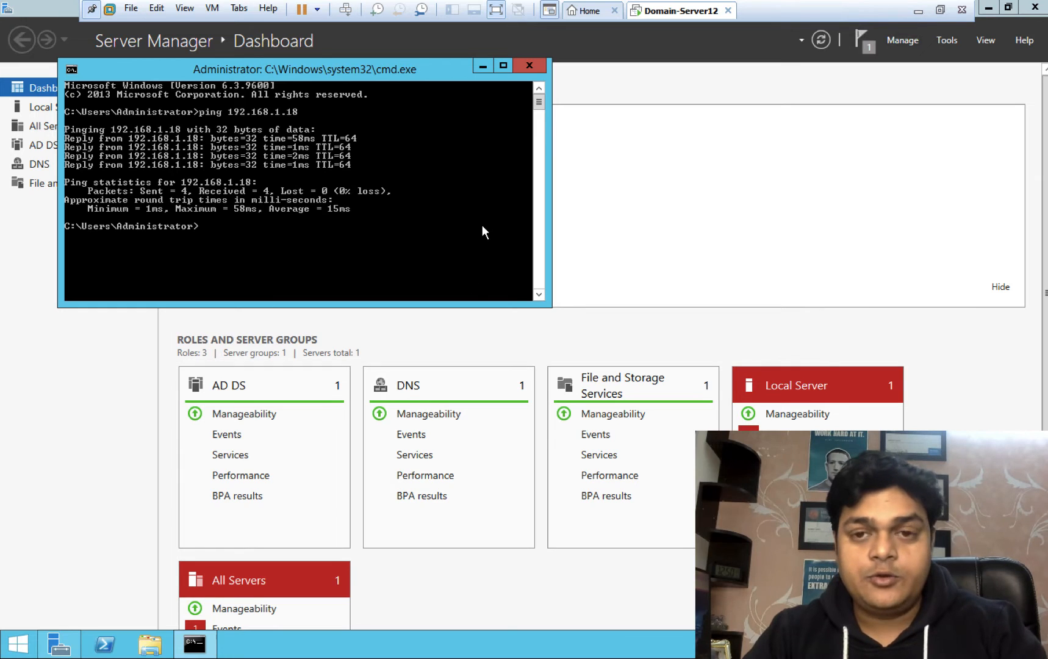
- Check the server's own IP configuration with ipconfig, and close the Command Prompt
{"action": "type", "text": "i"}
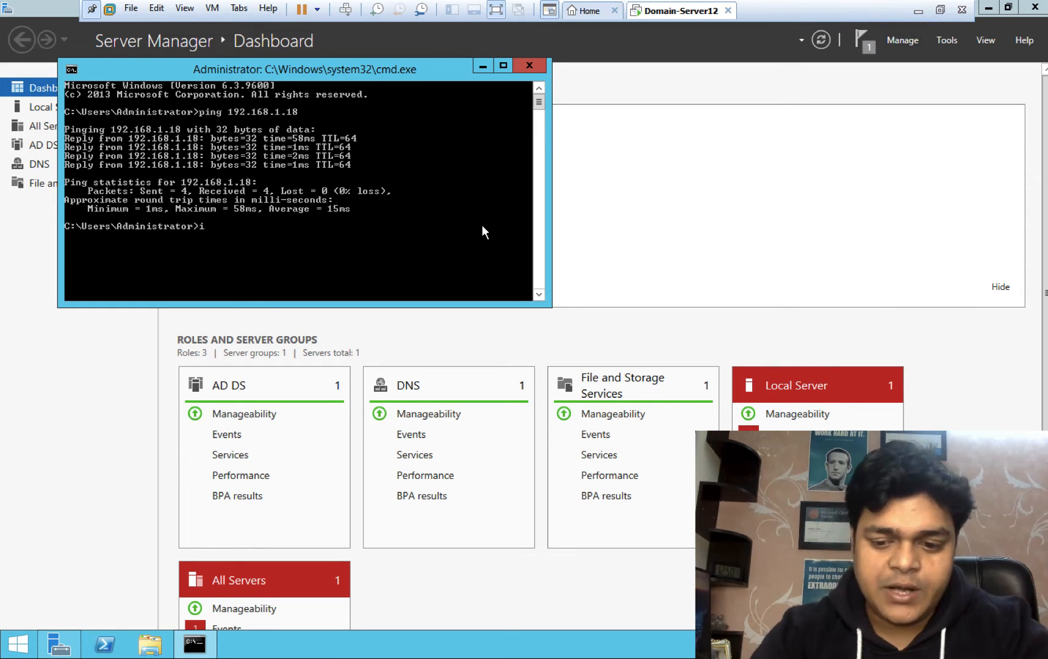
{"action": "type", "text": "pc"}
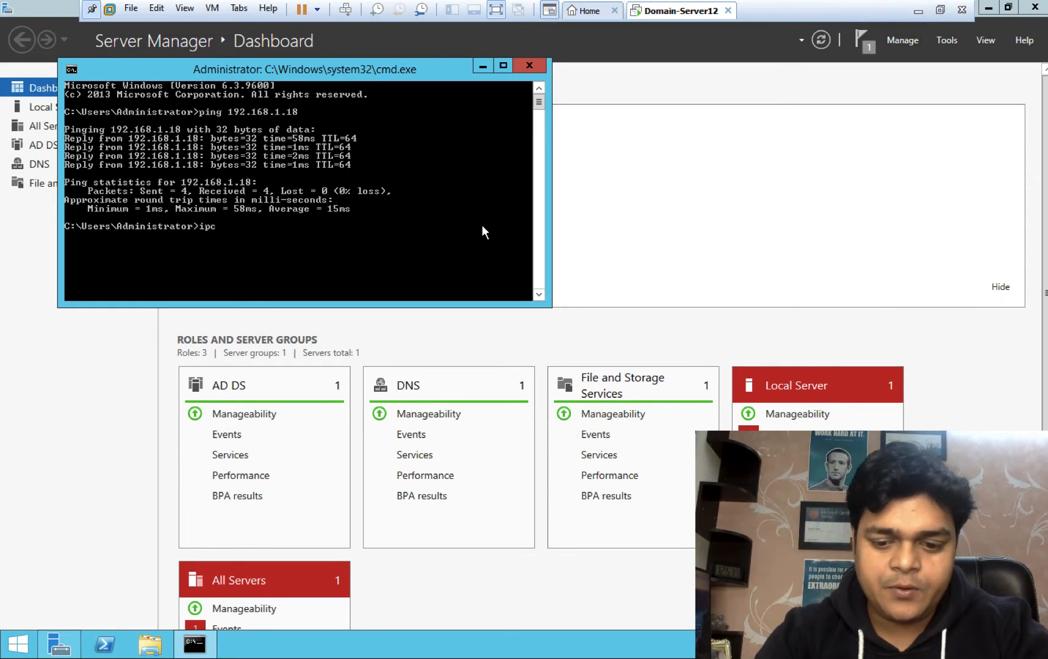
{"action": "type", "text": "onfig"}
{"action": "key", "text": "Return"}
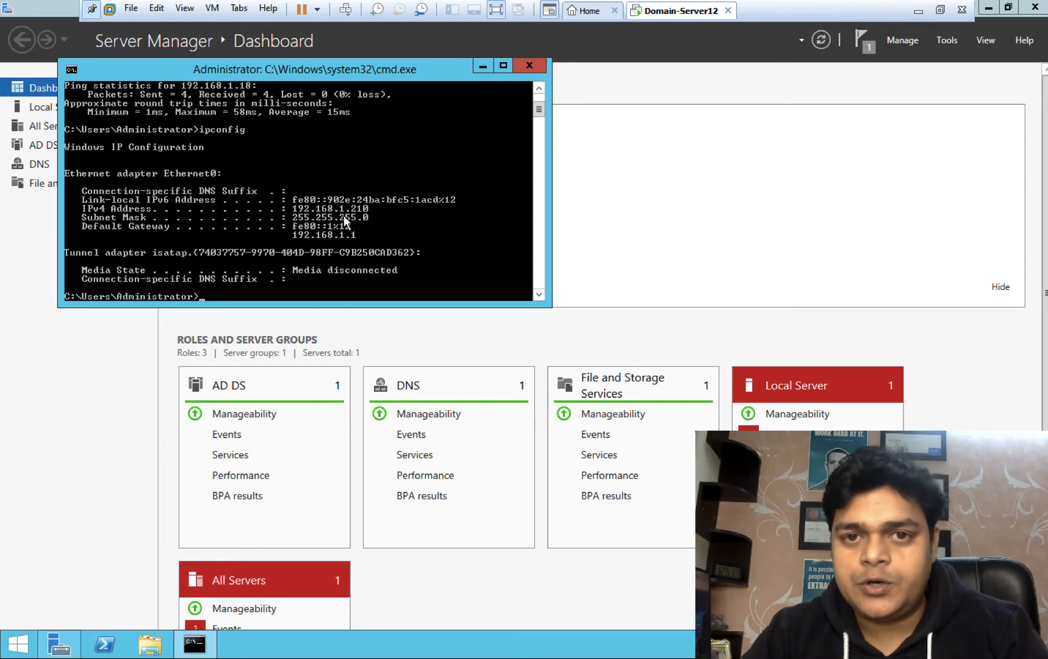
{"action": "left_click", "coordinate": [529, 67]}
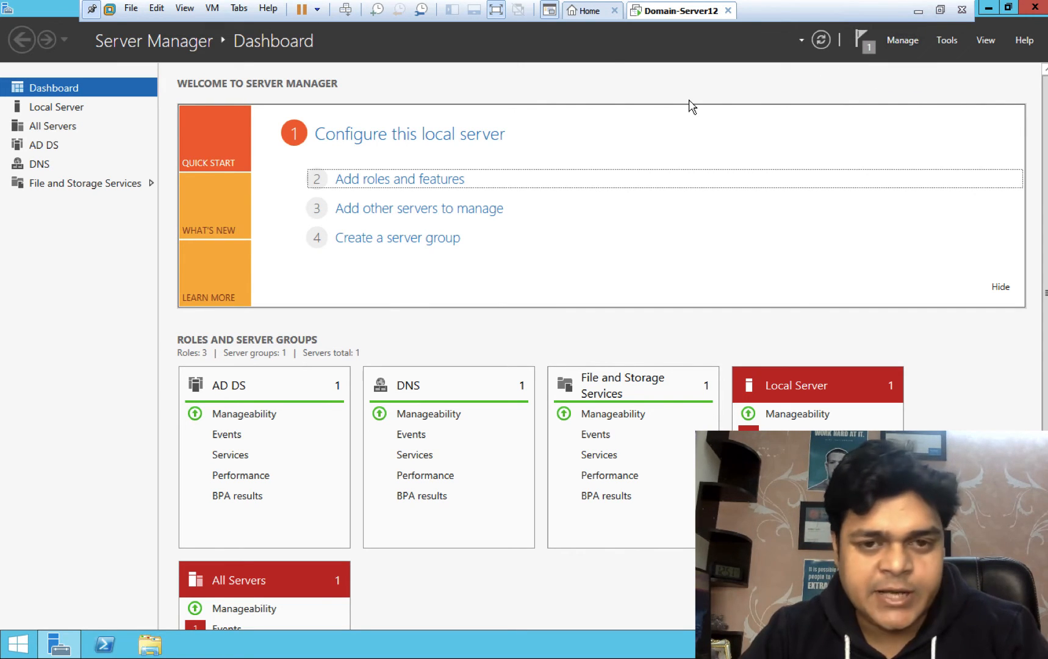
- Start a new iSCSI virtual disk on volume C: of the file server and name it share-storage
{"action": "left_click", "coordinate": [61, 185]}
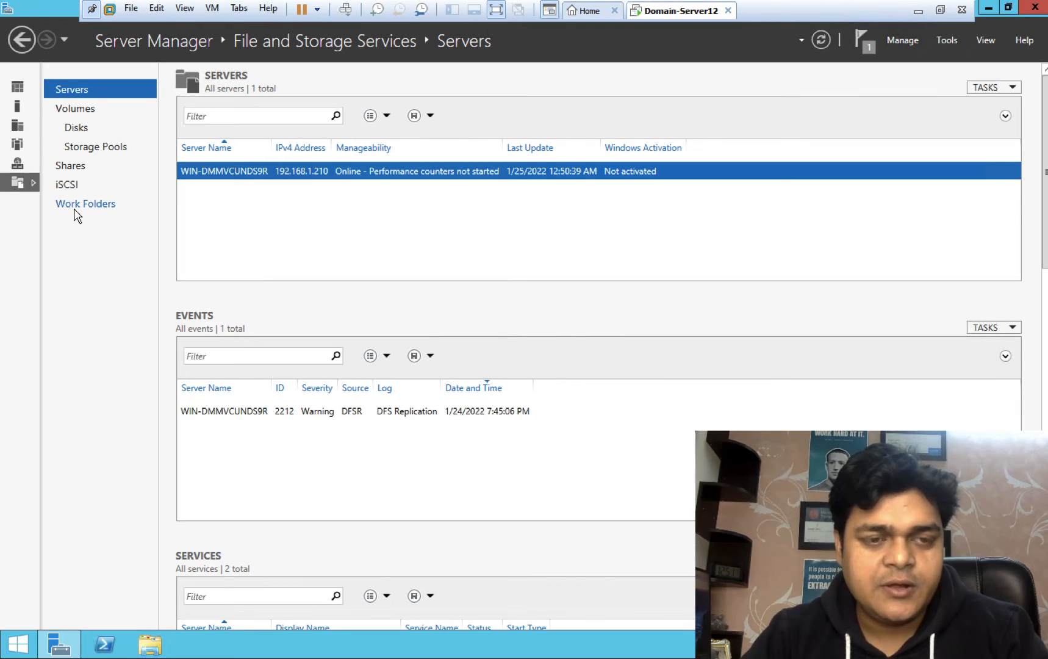
{"action": "left_click", "coordinate": [67, 185]}
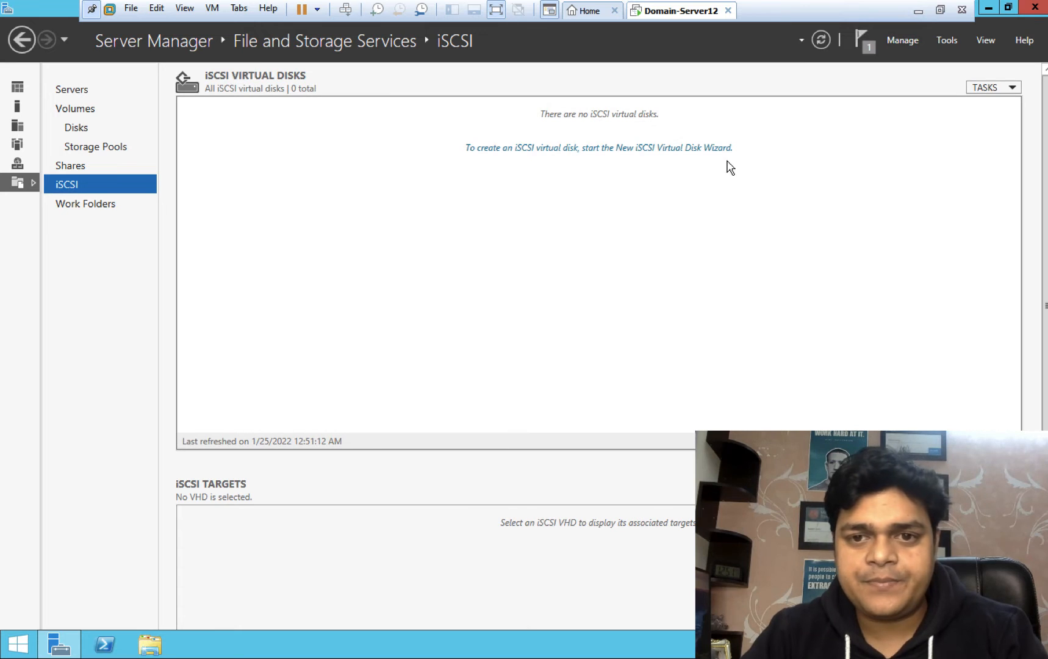
{"action": "left_click", "coordinate": [996, 90]}
{"action": "left_click", "coordinate": [981, 107]}
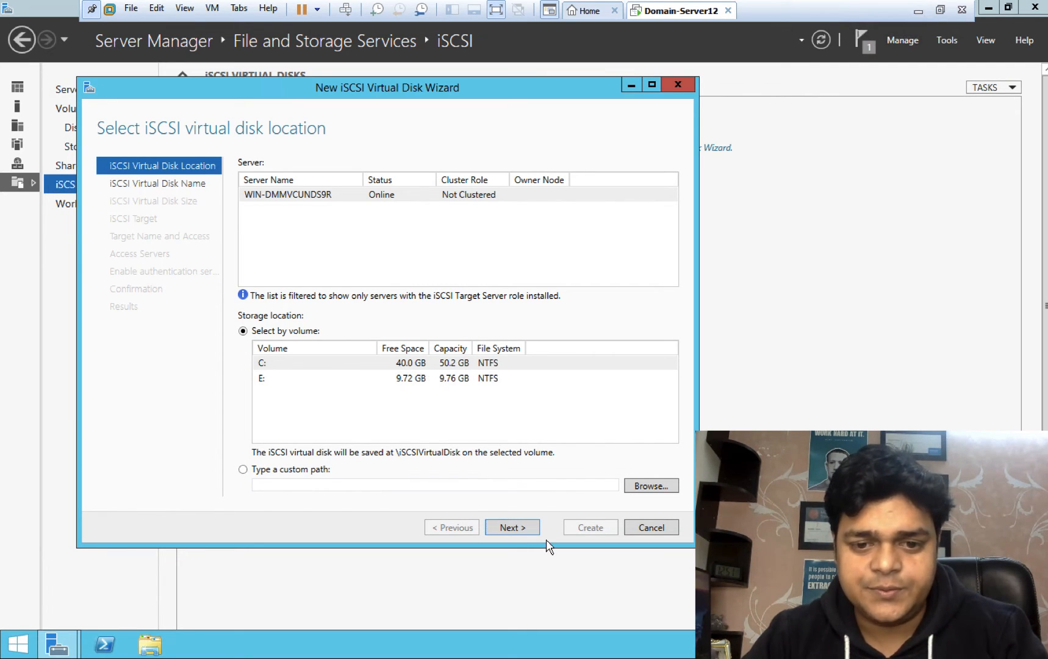
{"action": "left_click", "coordinate": [523, 531]}
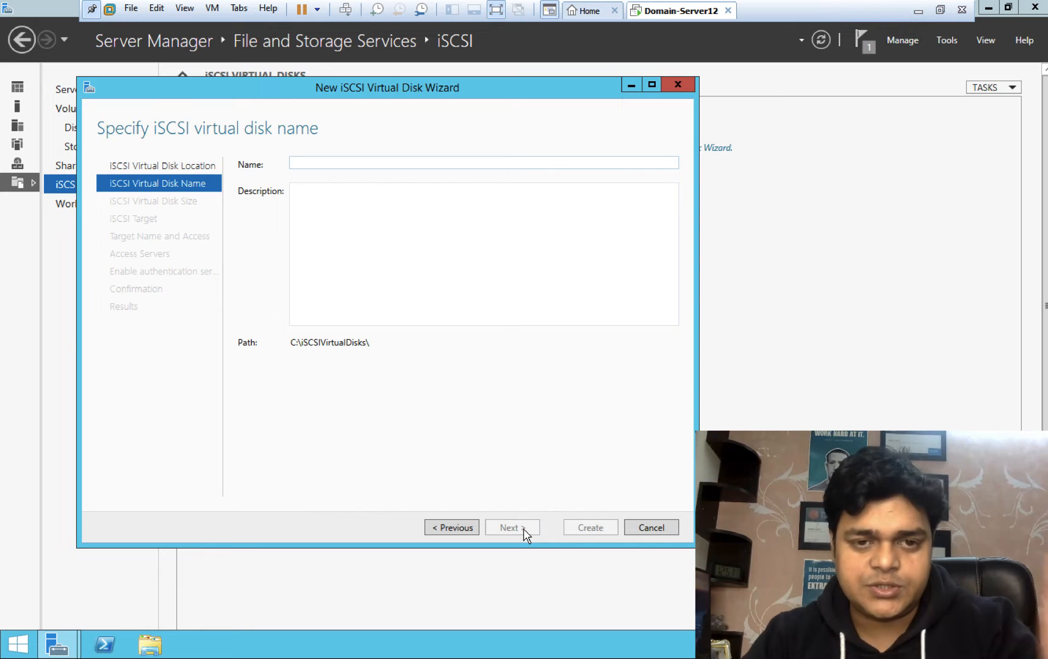
{"action": "type", "text": "share"}
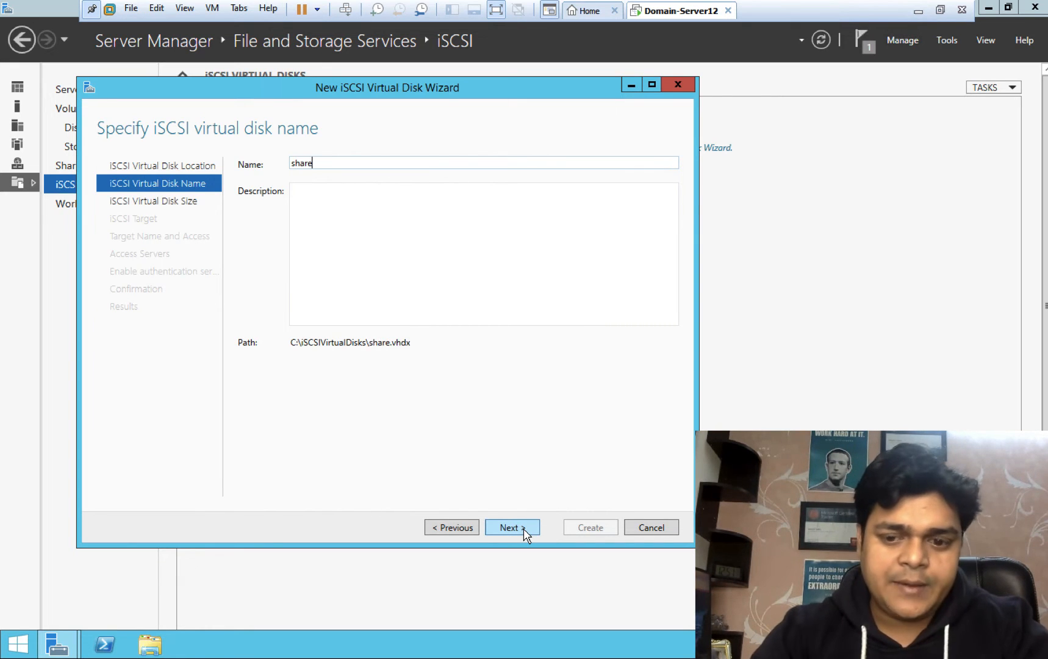
{"action": "type", "text": "-storage"}
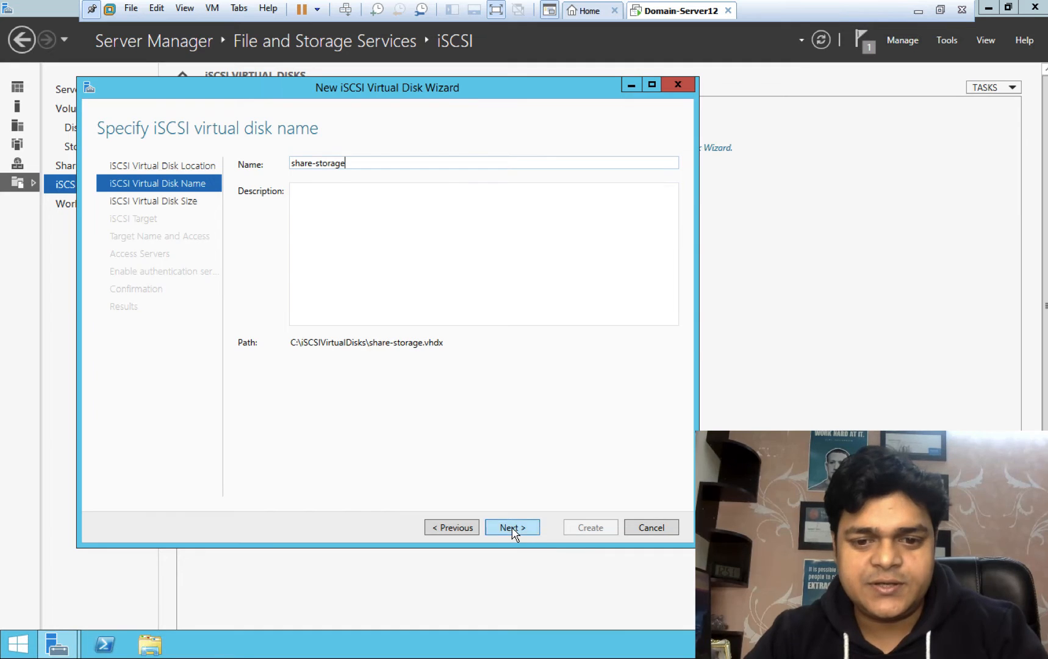
{"action": "left_click", "coordinate": [512, 528]}
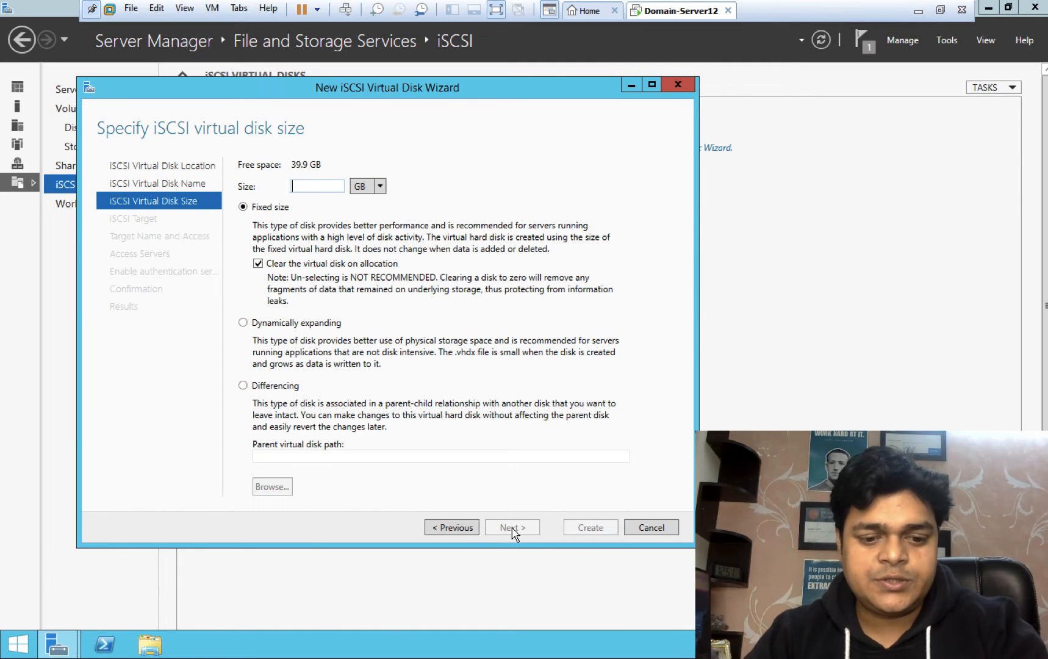
- Give the virtual disk a fixed size of 20 GB and assign it to a new iSCSI target named share2
{"action": "type", "text": "20"}
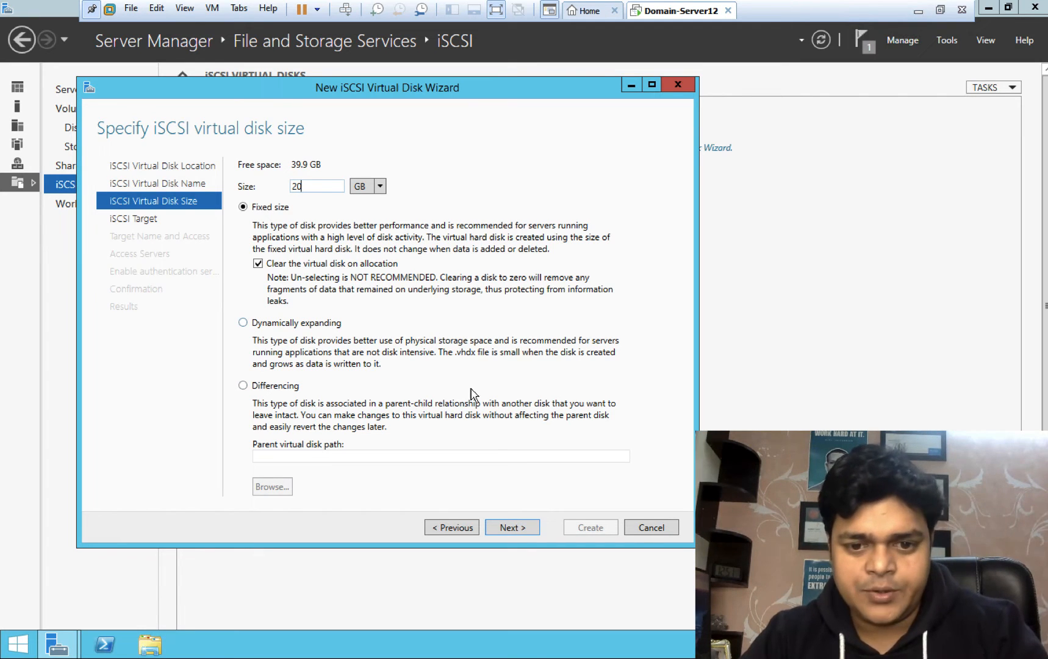
{"action": "left_click", "coordinate": [512, 529]}
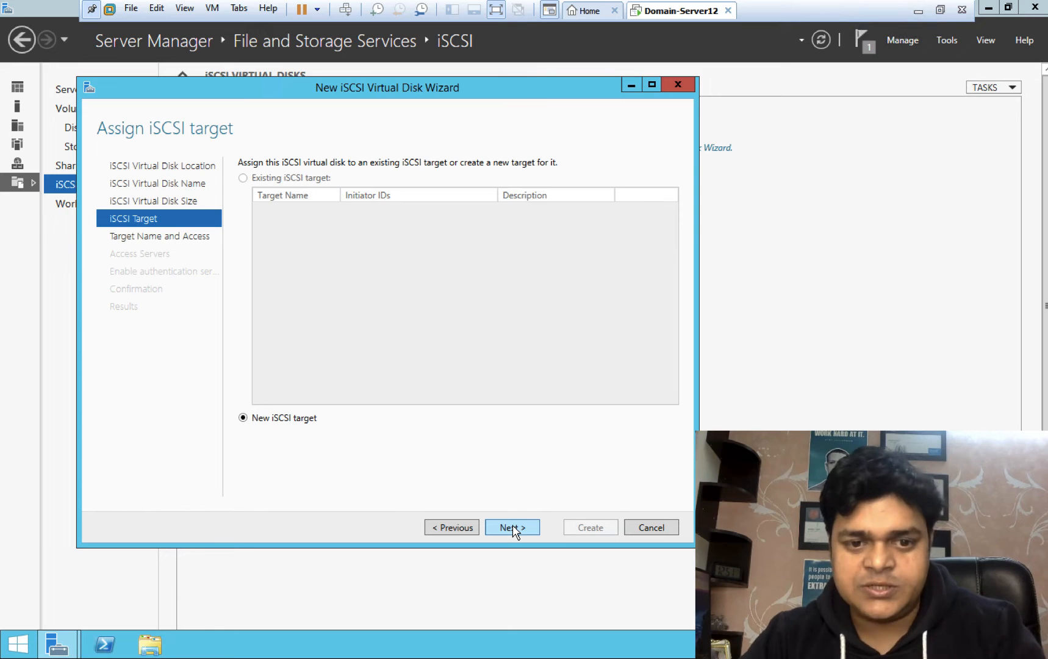
{"action": "left_click", "coordinate": [512, 528]}
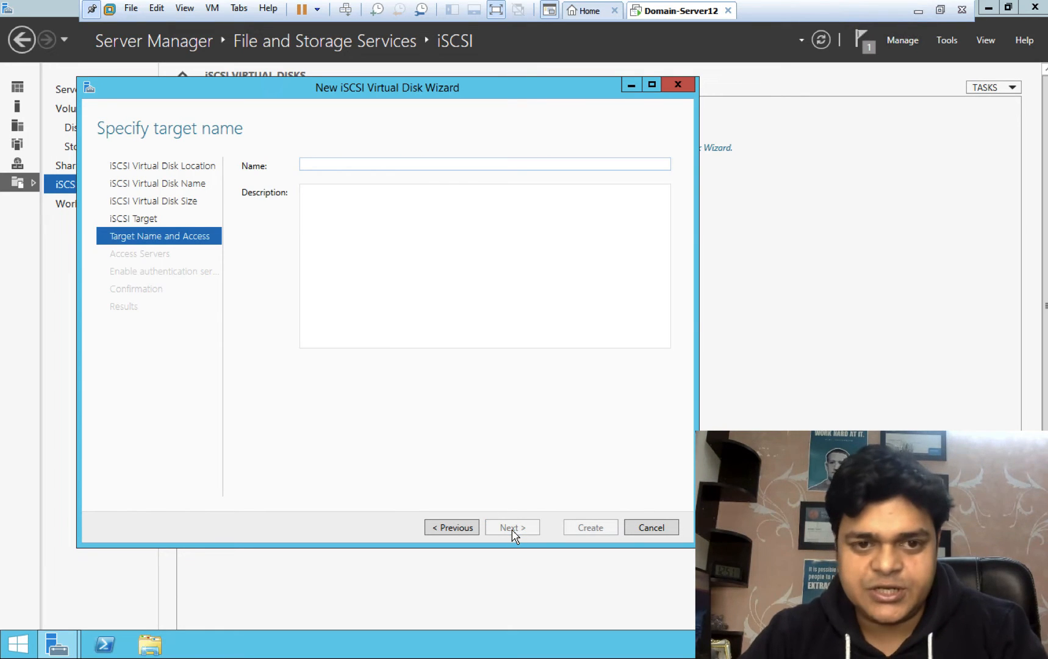
{"action": "type", "text": "share2"}
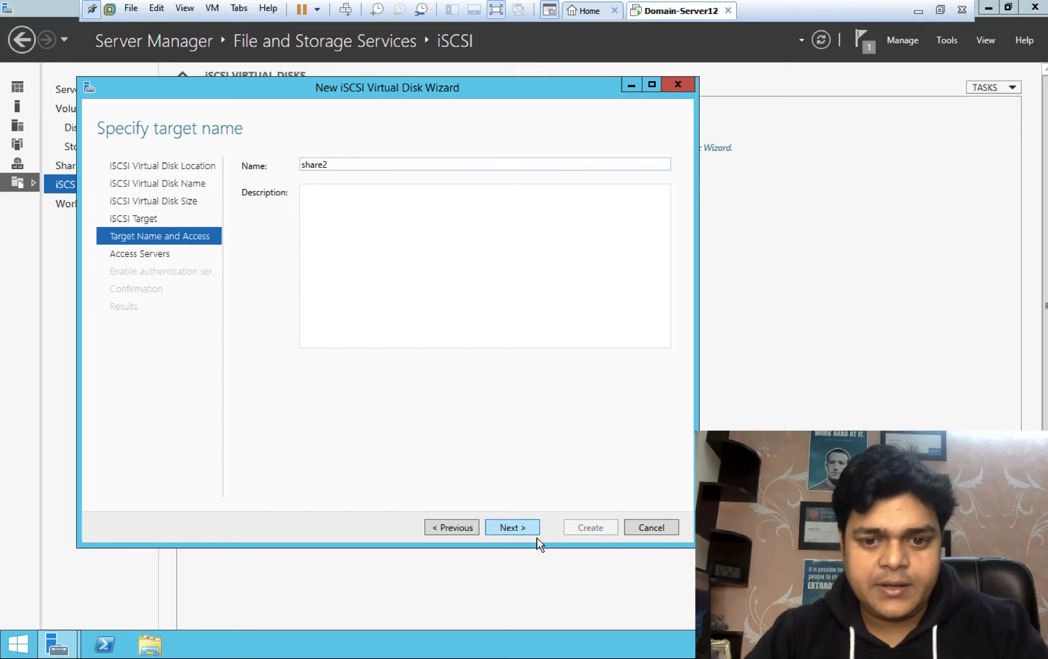
{"action": "left_click", "coordinate": [516, 528]}
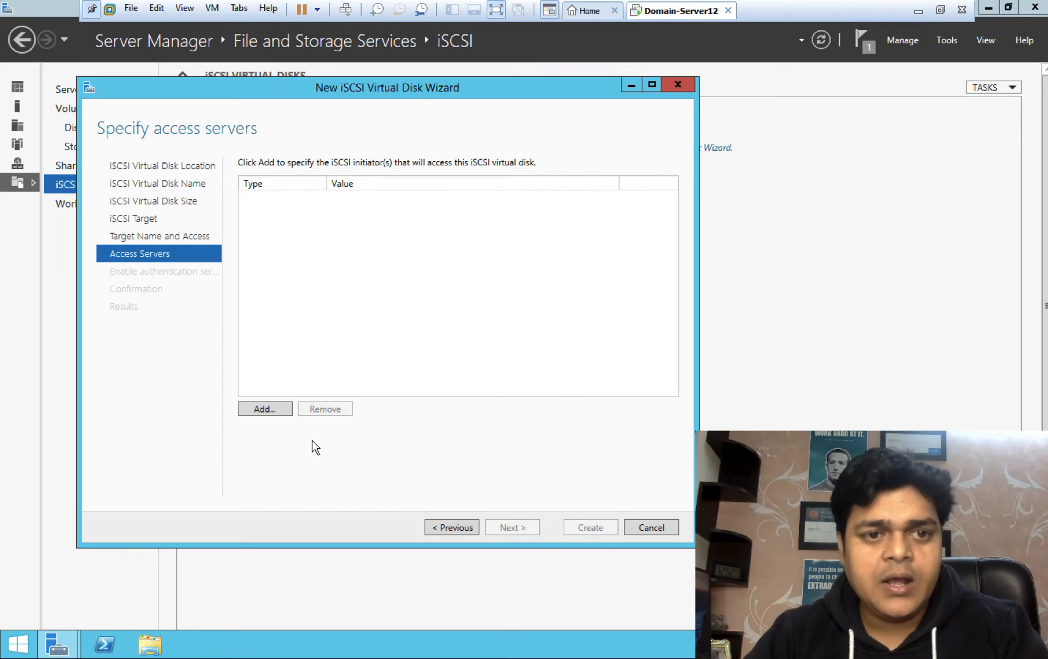
- Add IP address 192.168.1.18 as the initiator allowed to access the target, checking it against the ESXi host's web address
{"action": "left_click", "coordinate": [269, 409]}
{"action": "left_click", "coordinate": [234, 423]}
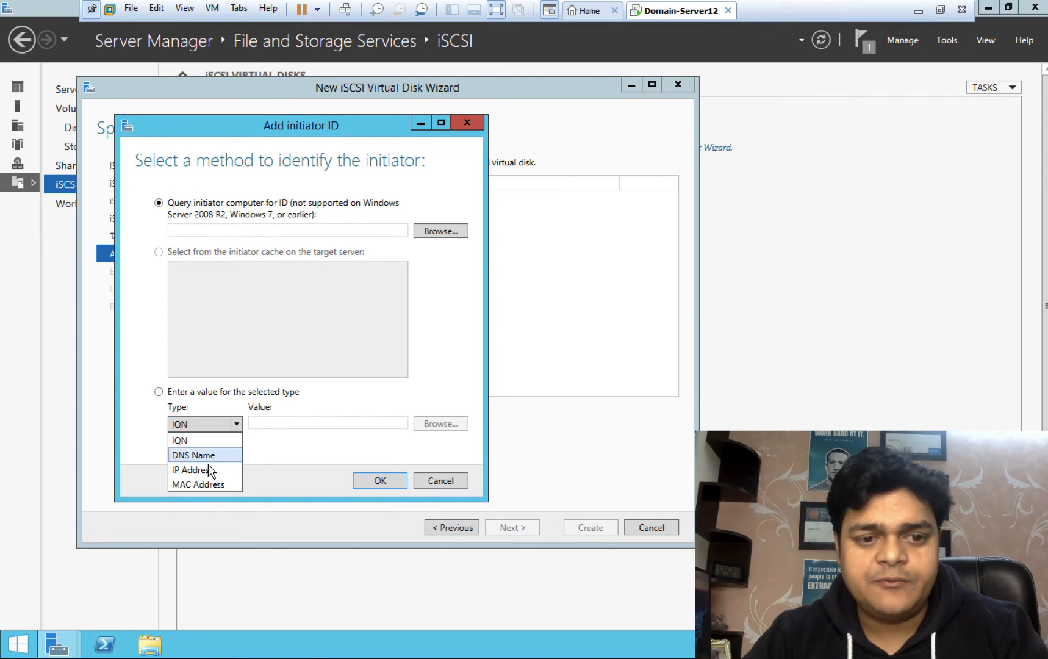
{"action": "left_click", "coordinate": [206, 469]}
{"action": "left_click", "coordinate": [257, 423]}
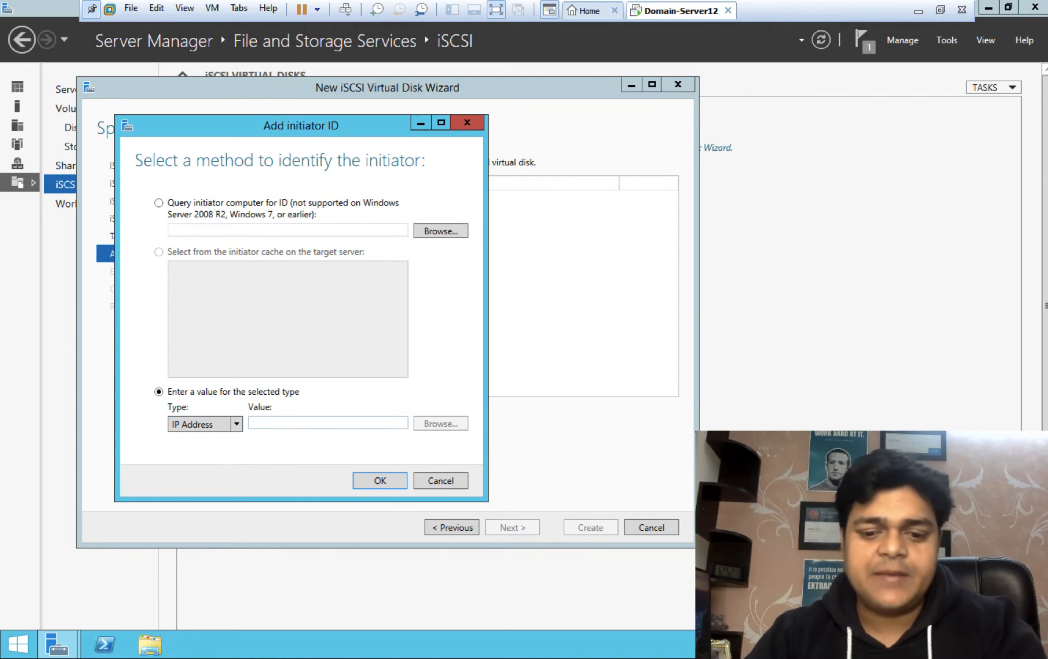
{"action": "type", "text": "192.16"}
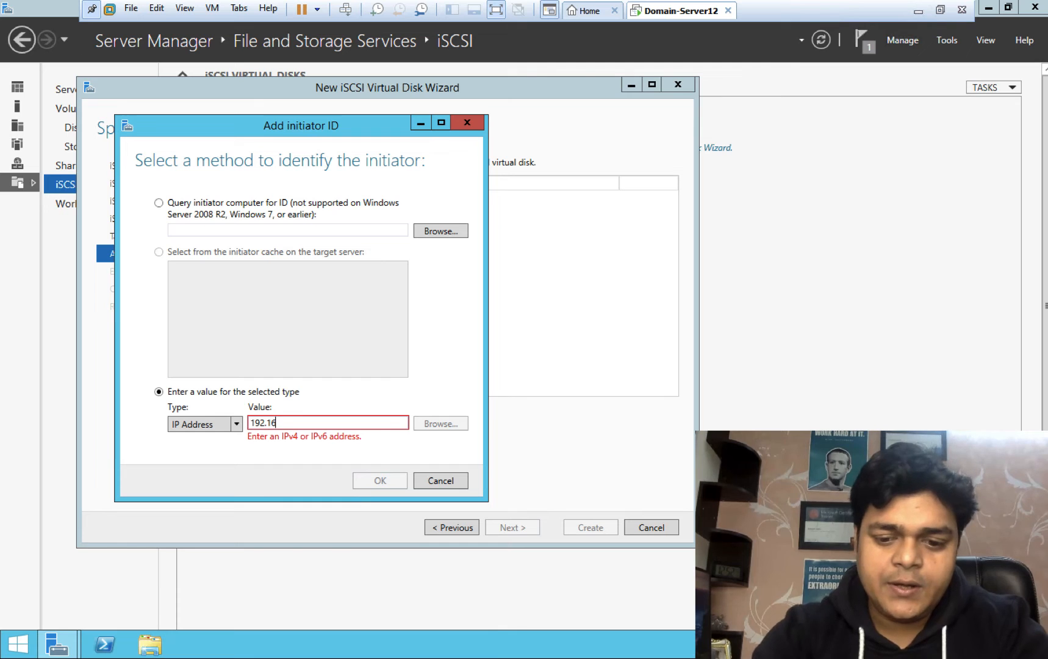
{"action": "type", "text": "8.1.18"}
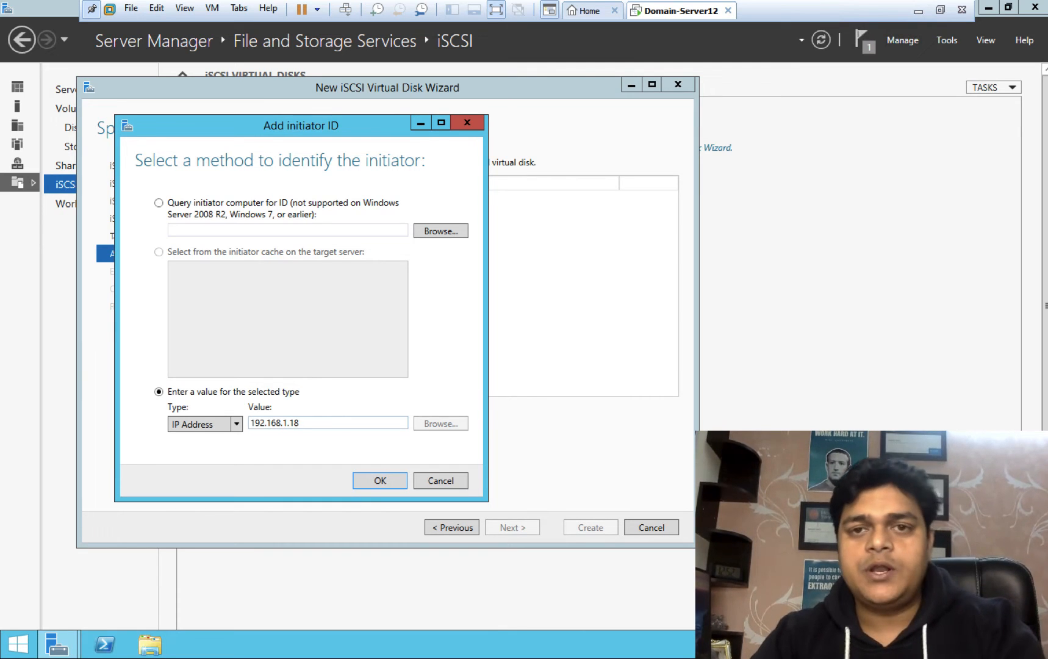
{"action": "key", "text": "ctrl+Left"}
{"action": "key", "text": "ctrl+Left"}
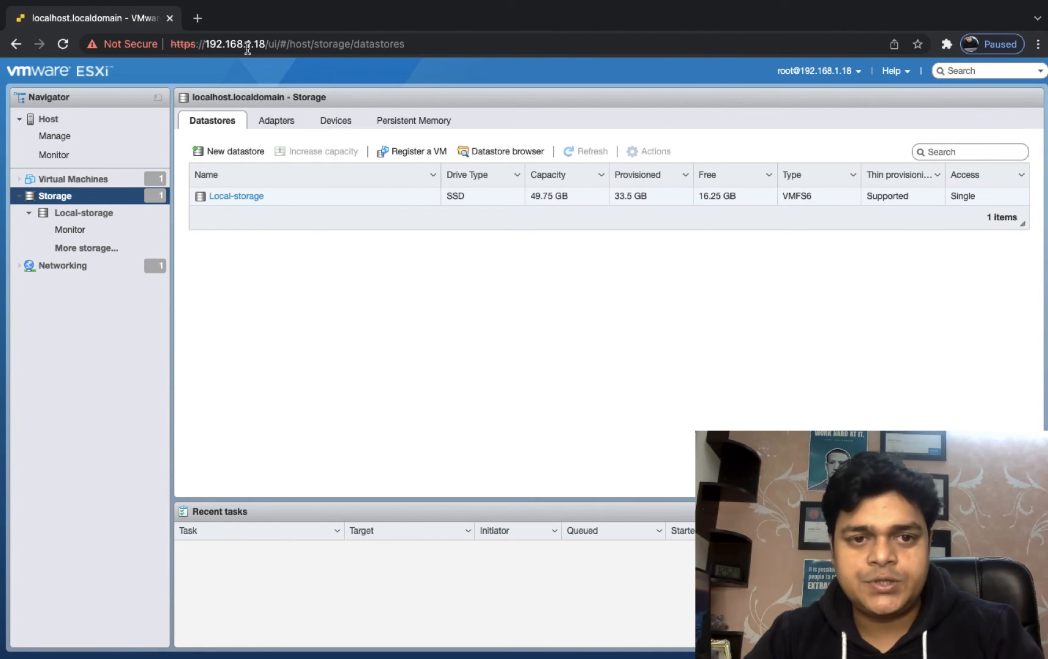
{"action": "key", "text": "ctrl+Right"}
{"action": "key", "text": "ctrl+Right"}
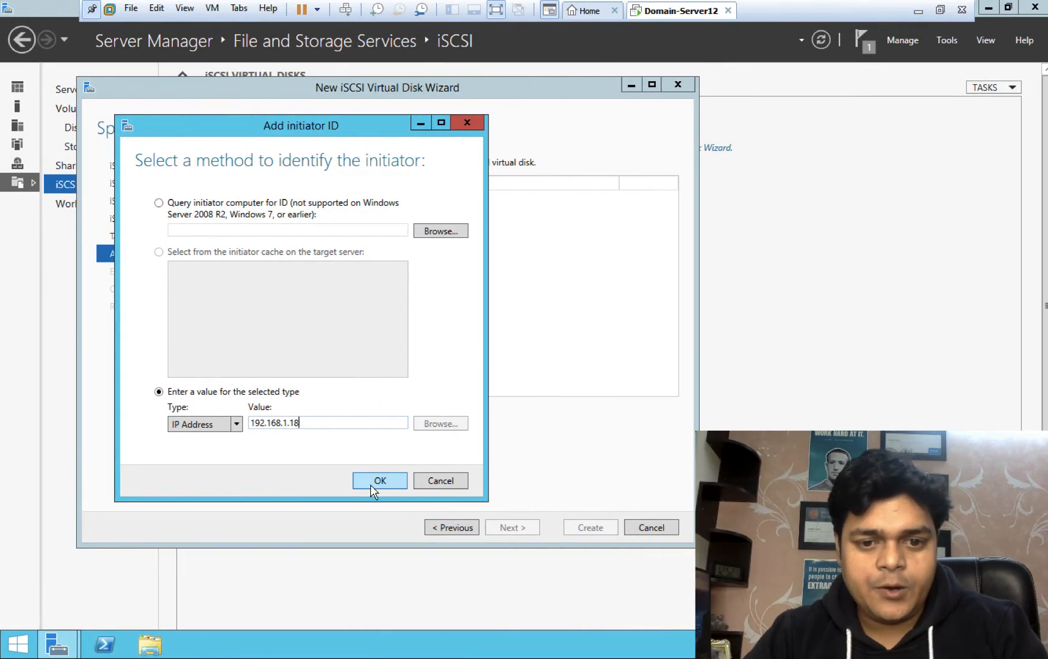
{"action": "left_click", "coordinate": [371, 485]}
{"action": "left_click", "coordinate": [501, 526]}
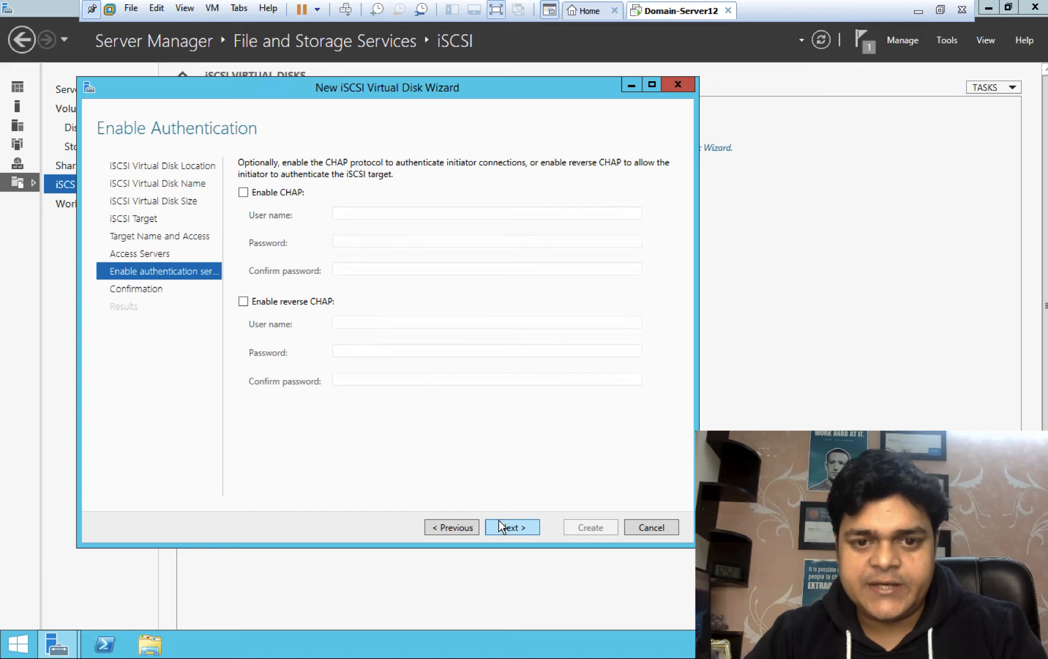
- Create the iSCSI virtual disk and target without CHAP authentication, and close the wizard
{"action": "left_click", "coordinate": [534, 530]}
{"action": "left_click", "coordinate": [582, 529]}
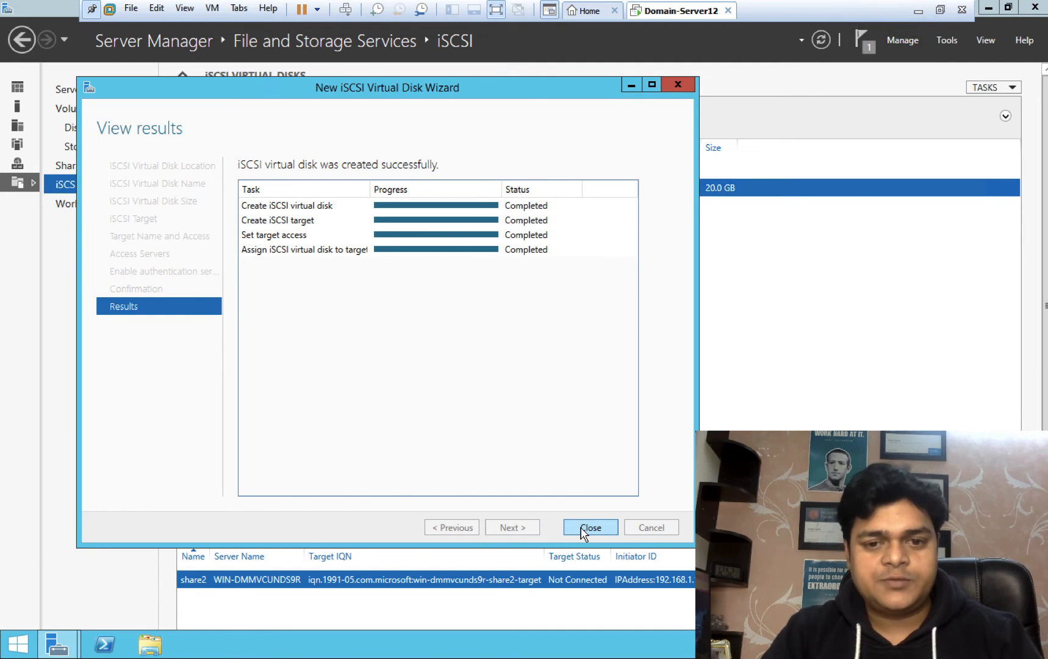
{"action": "left_click", "coordinate": [585, 527]}
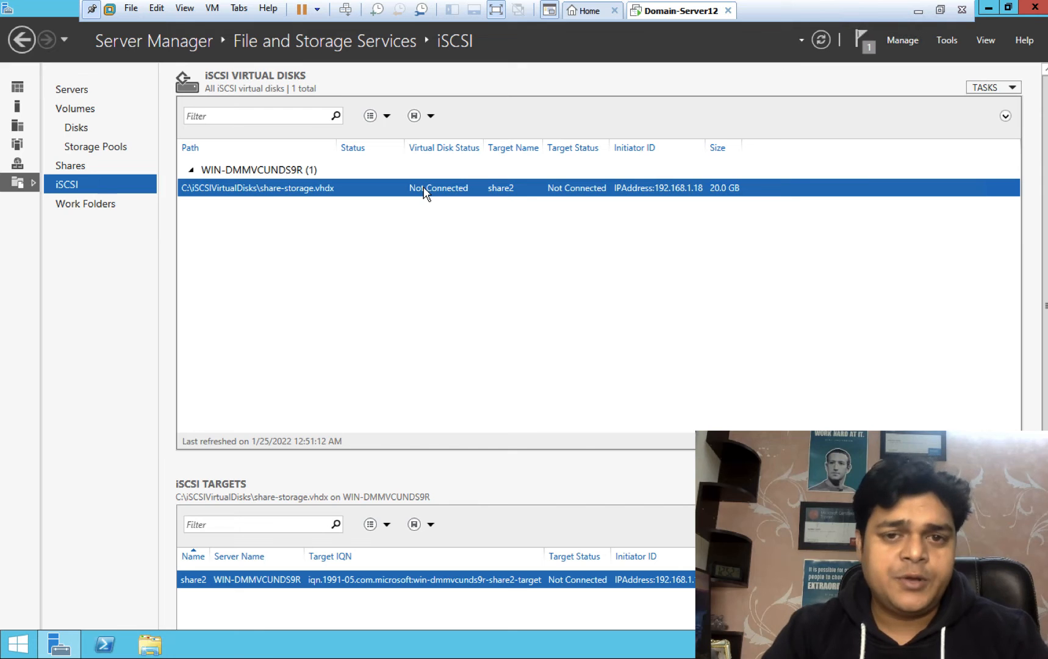
- Switch to the ESXi web client and enable software iSCSI in the host's storage adapter settings
{"action": "key", "text": "ctrl+Left"}
{"action": "key", "text": "ctrl+Left"}
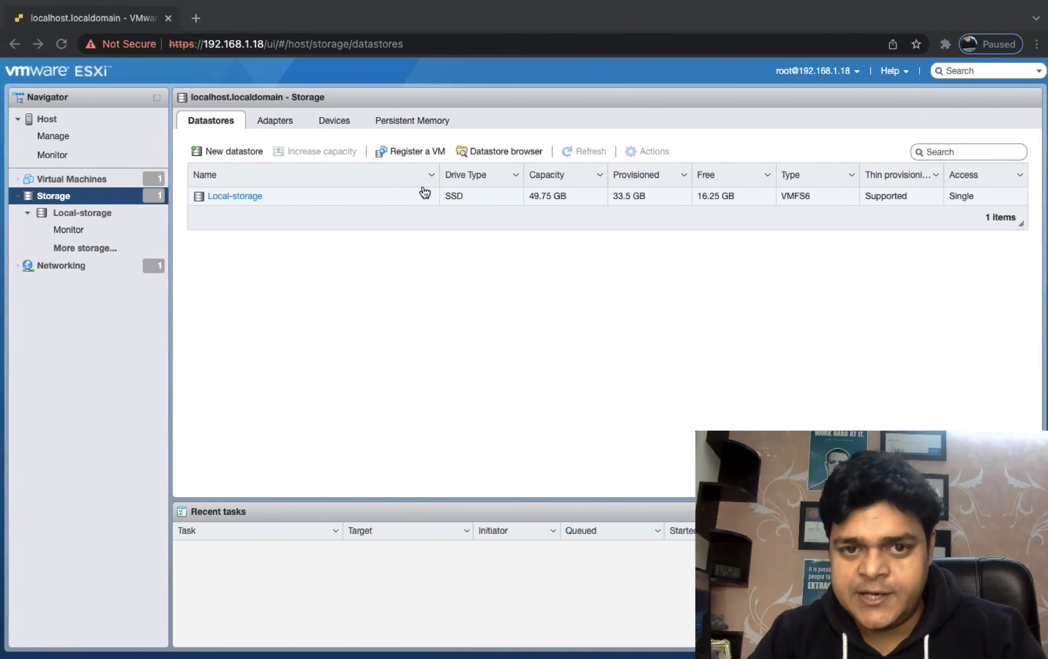
{"action": "left_click", "coordinate": [67, 197]}
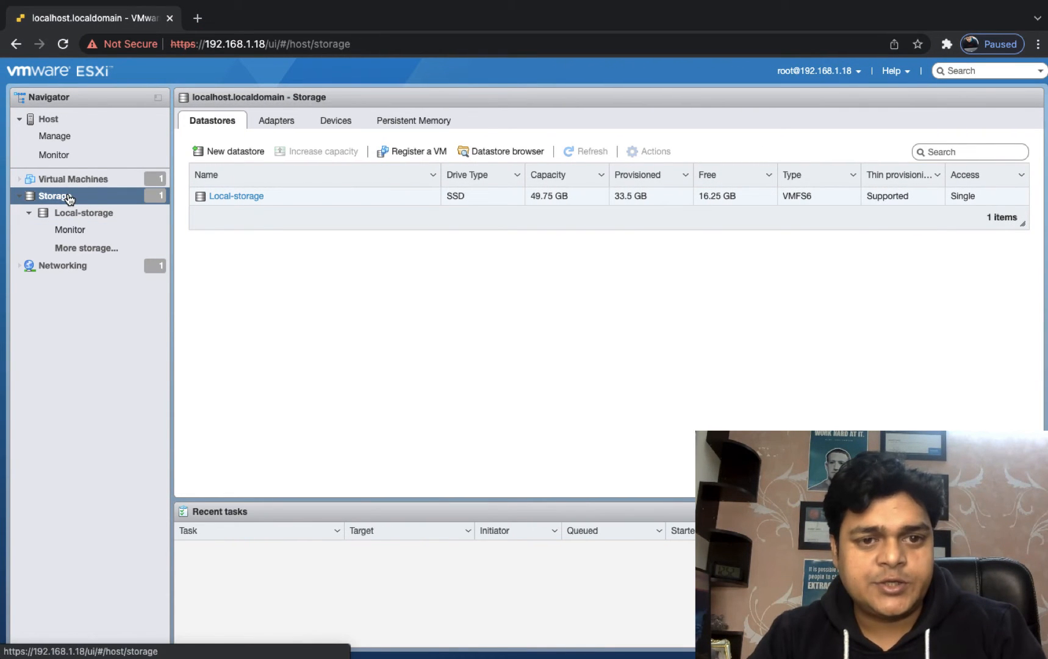
{"action": "left_click", "coordinate": [276, 120]}
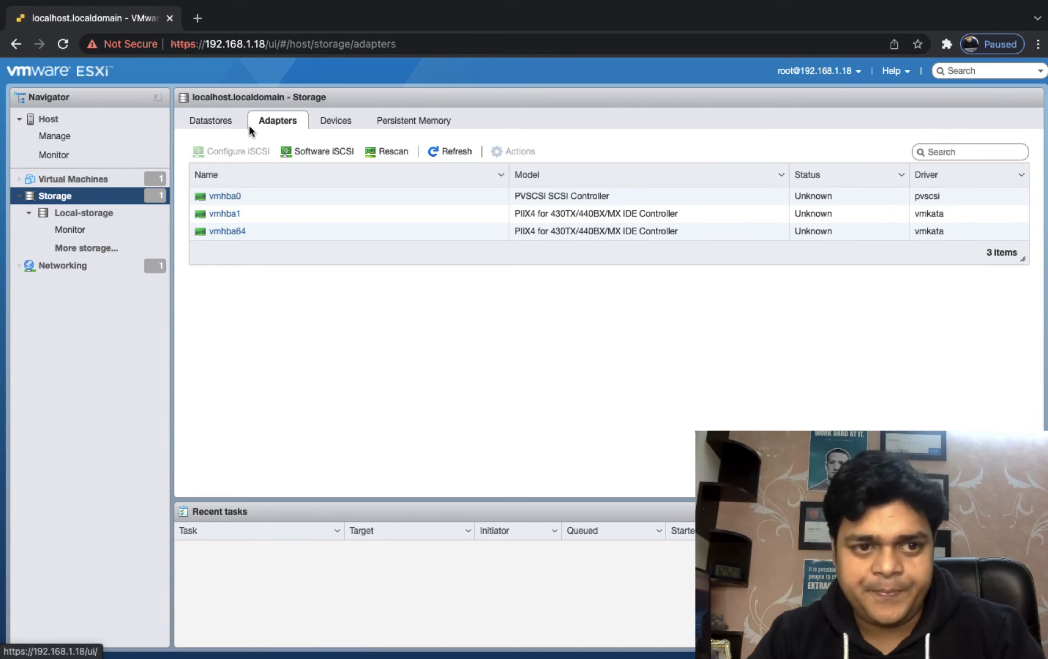
{"action": "left_click", "coordinate": [322, 151]}
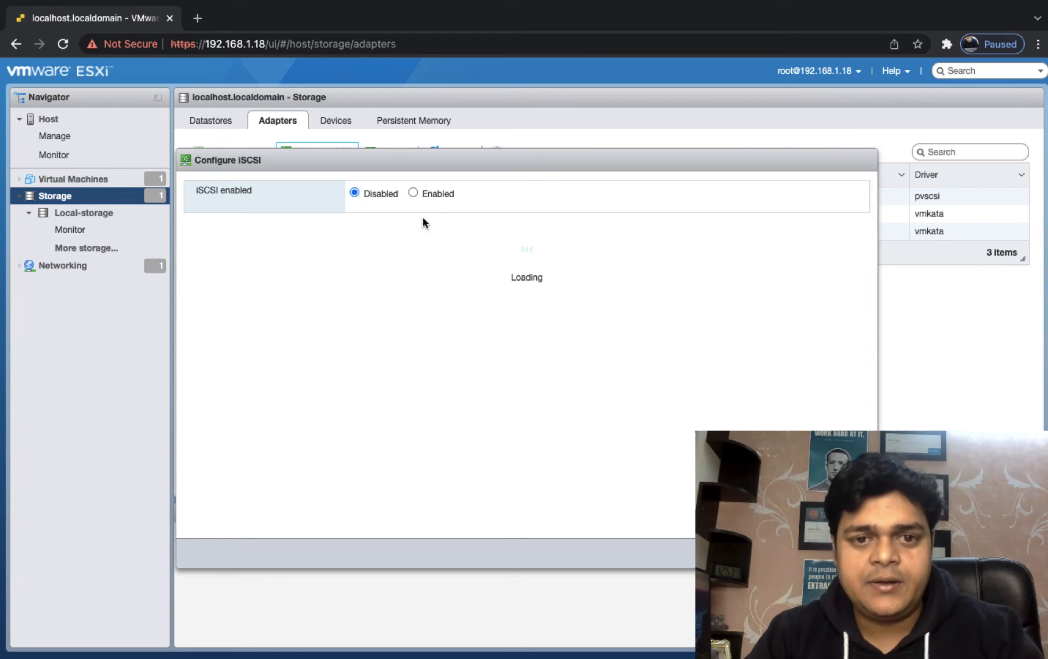
{"action": "left_click", "coordinate": [414, 193]}
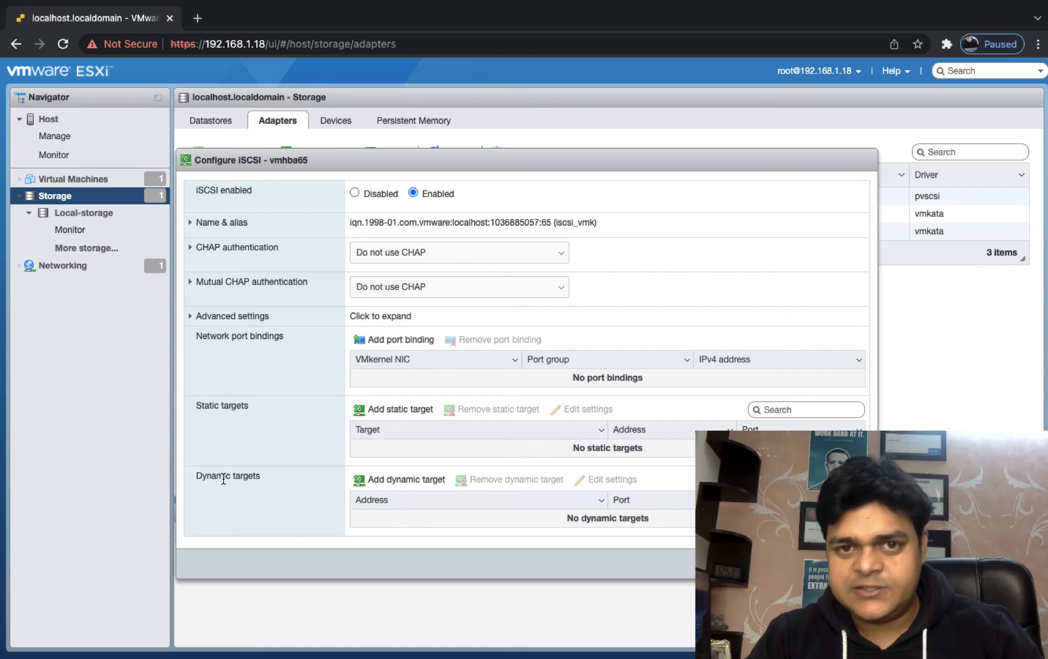
- Add a dynamic iSCSI target with the address 192.168.1.210
{"action": "left_click", "coordinate": [408, 480]}
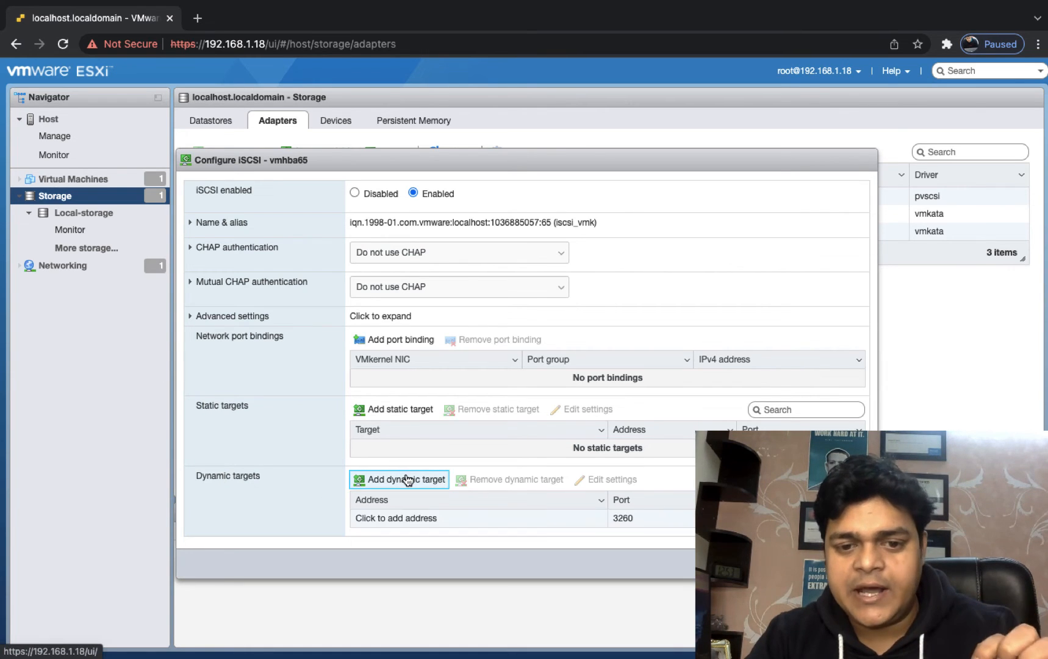
{"action": "left_click", "coordinate": [431, 519]}
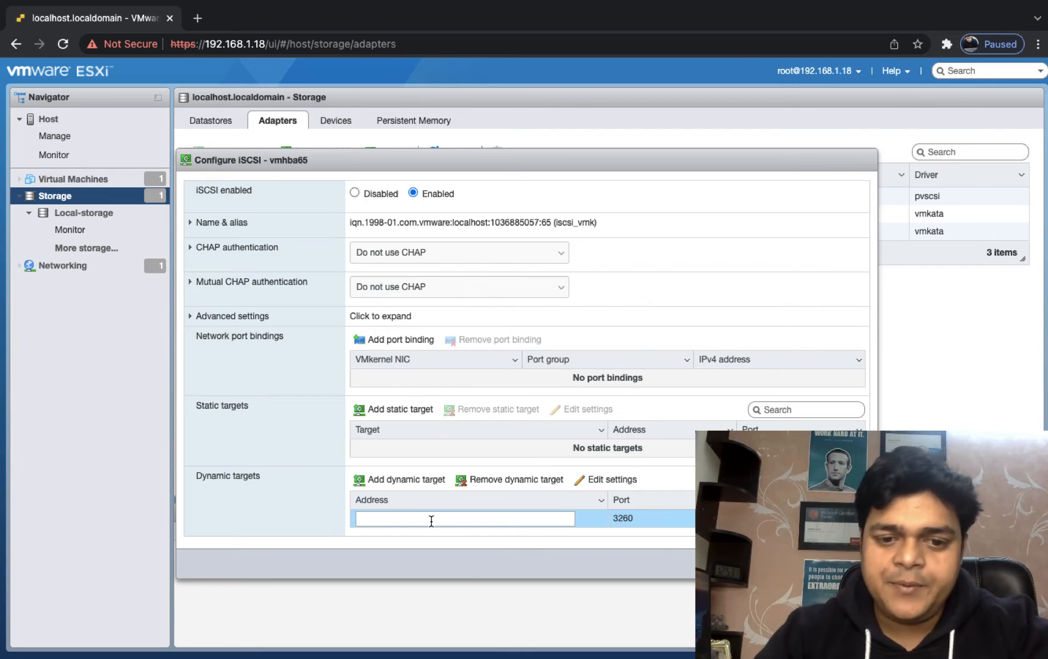
{"action": "type", "text": "192.168.1.210"}
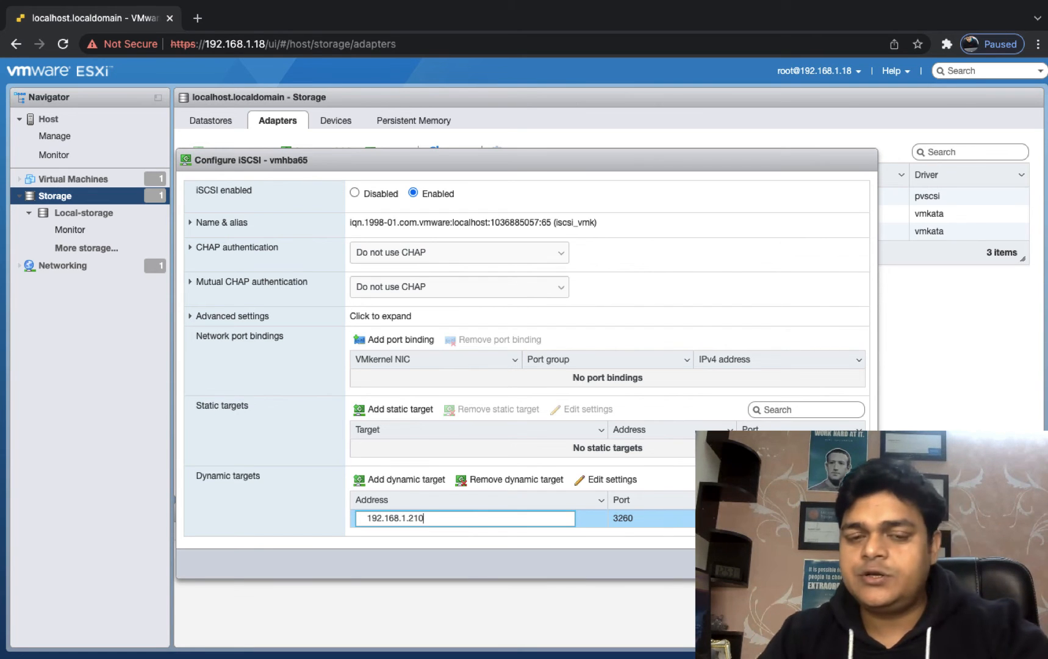
- Switch back to the Windows server and check its IP address with ipconfig in a Command Prompt
{"action": "key", "text": "ctrl+Right"}
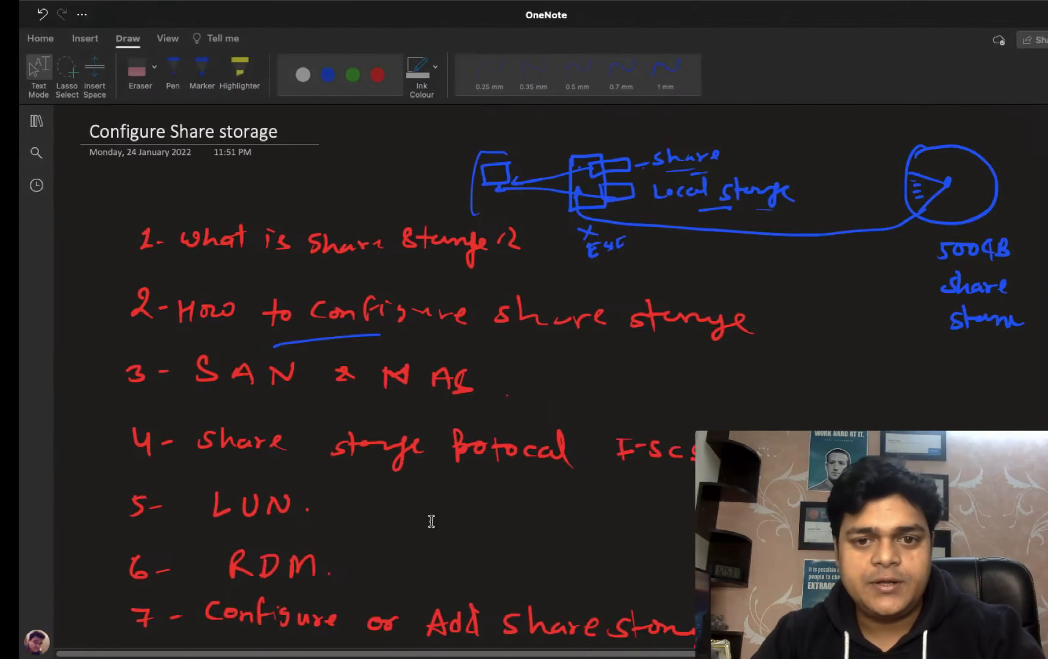
{"action": "key", "text": "ctrl+Right"}
{"action": "key", "text": "super+r"}
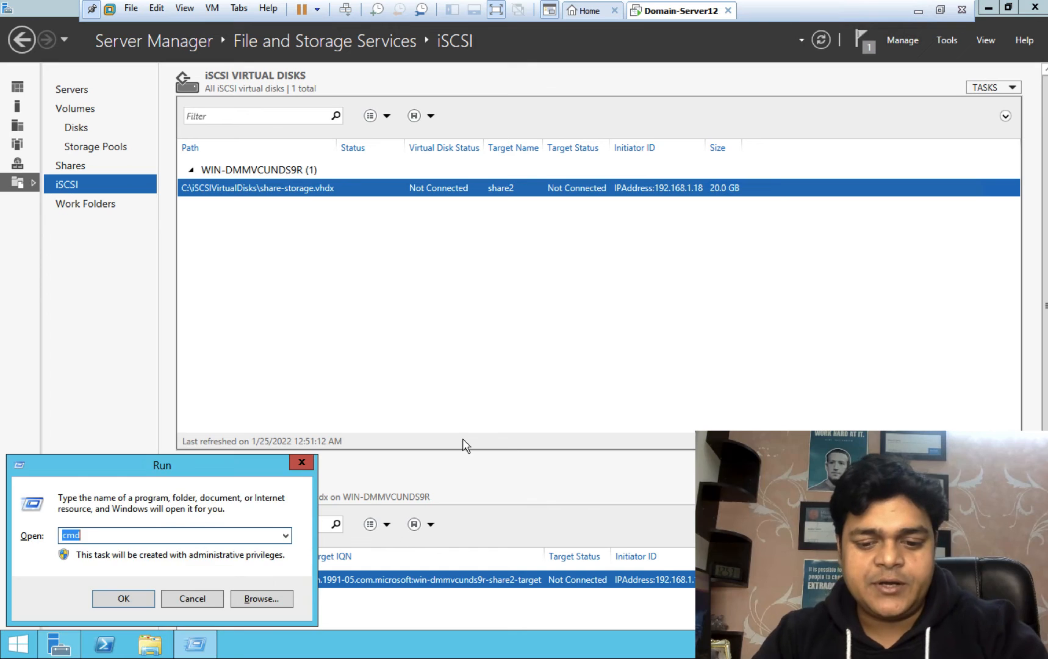
{"action": "type", "text": "cmd"}
{"action": "key", "text": "Return"}
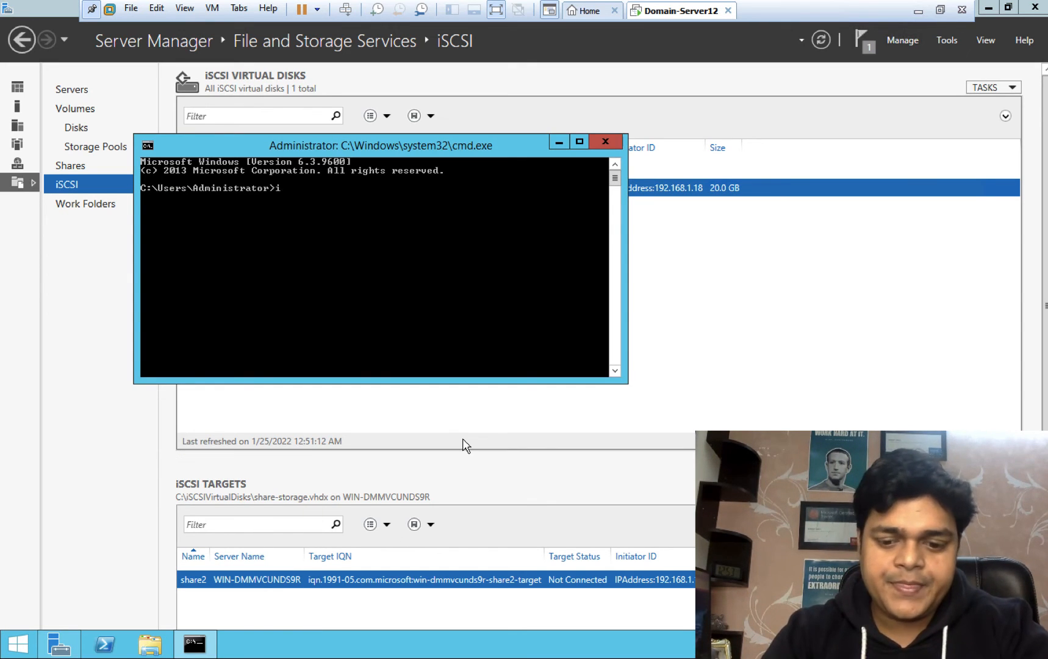
{"action": "type", "text": "inconfig"}
{"action": "key", "text": "Return"}
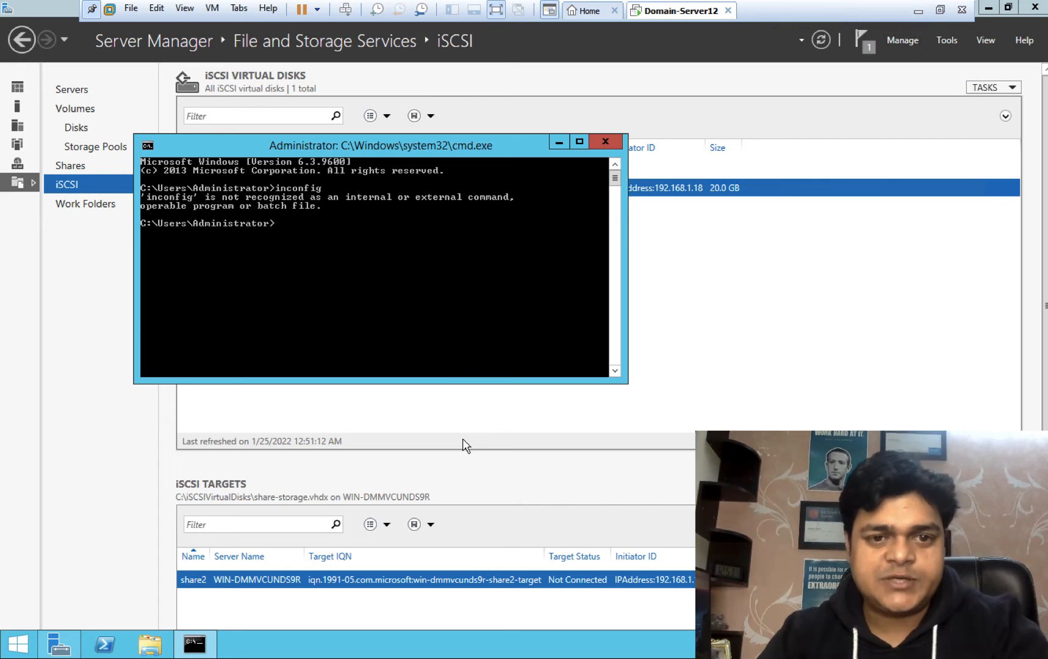
{"action": "type", "text": "ipc"}
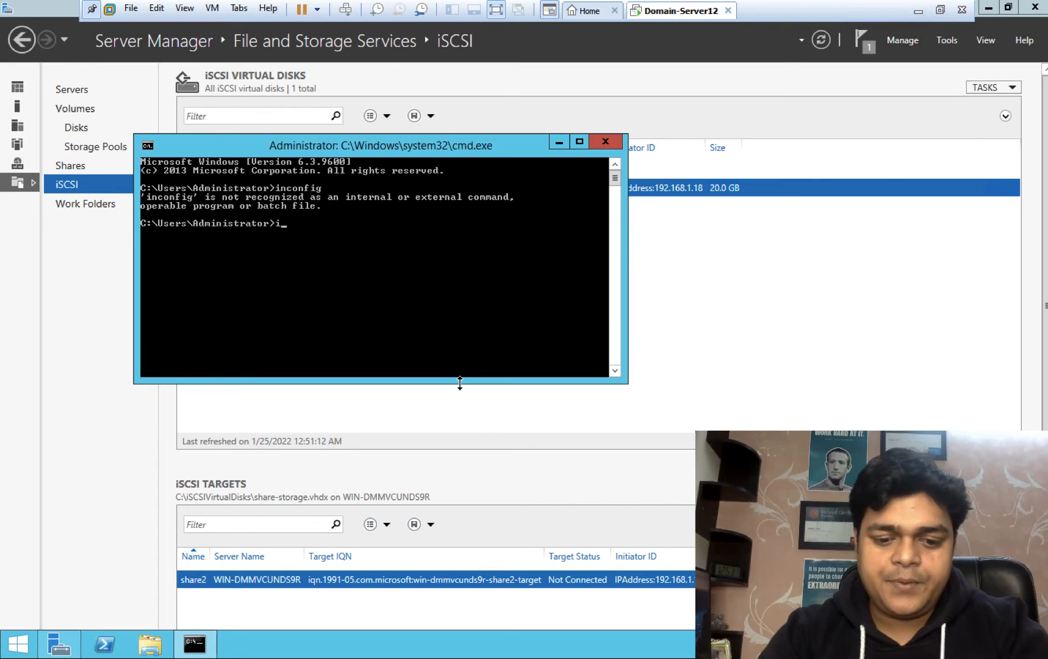
{"action": "type", "text": "onfig"}
{"action": "key", "text": "Return"}
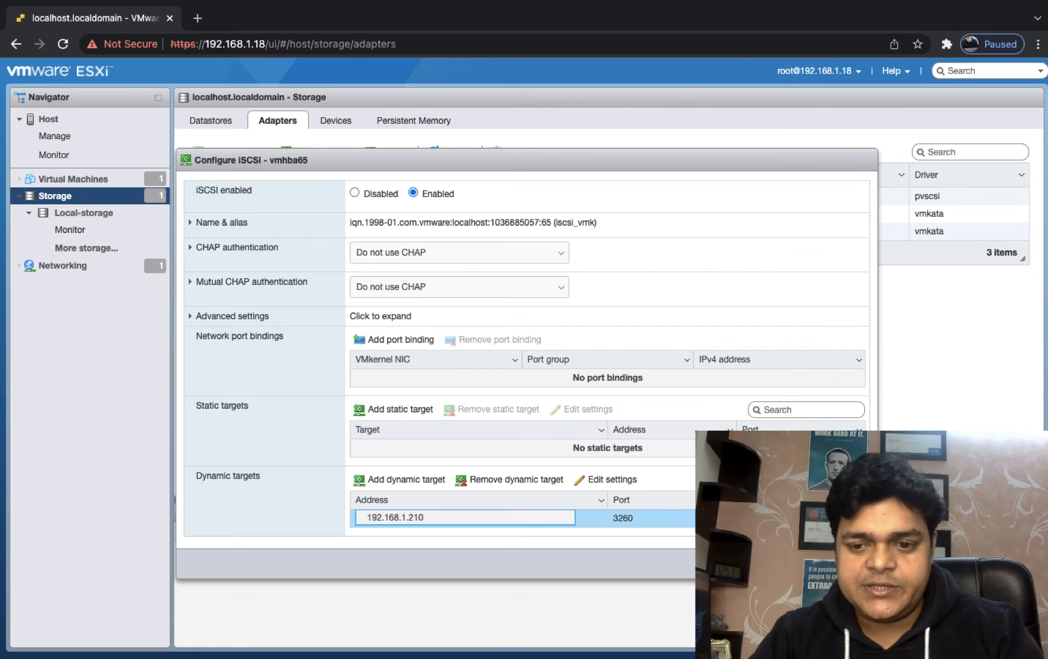
- Save the iSCSI configuration with the dynamic target 192.168.1.210 and switch to the Windows server
{"action": "key", "text": "Return"}
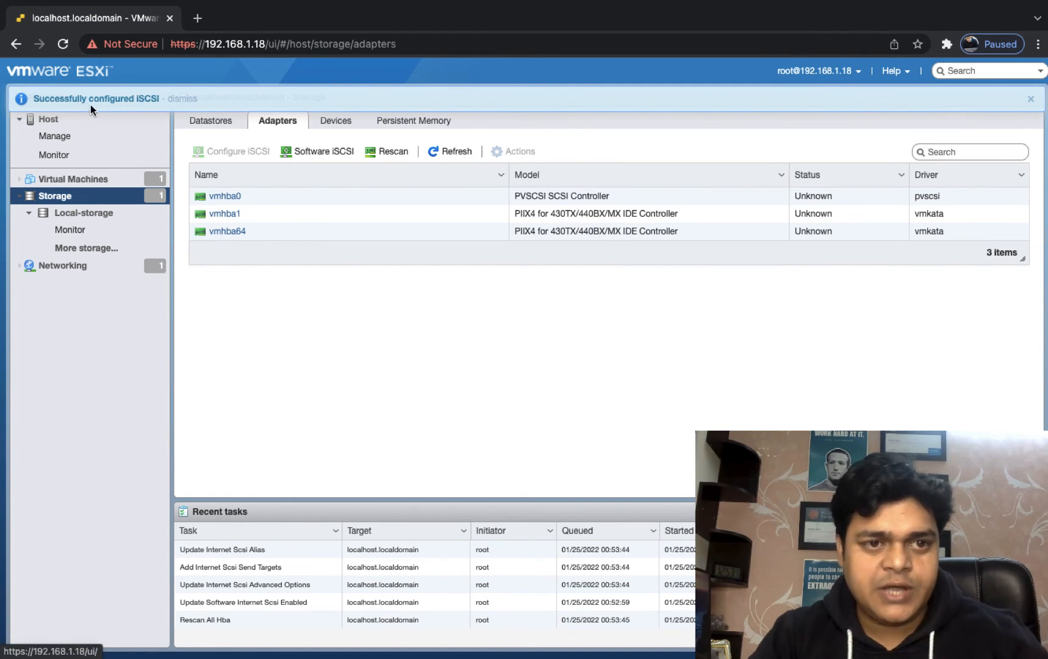
{"action": "key", "text": "ctrl+Right"}
{"action": "key", "text": "ctrl+Right"}
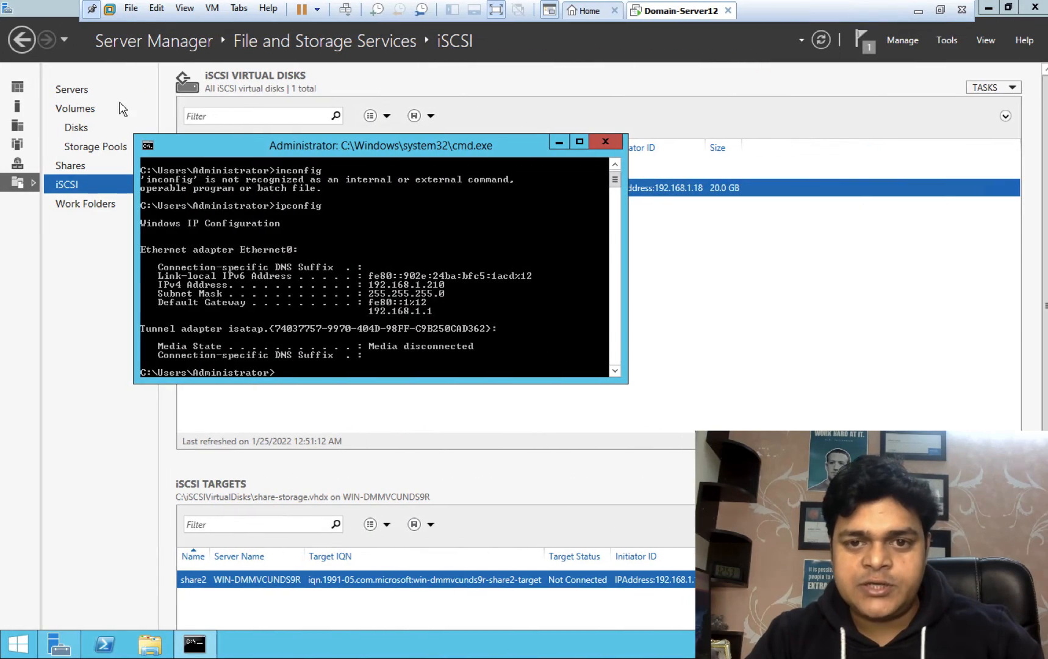
- Close the Command Prompt and refresh the iSCSI virtual disks list in Server Manager to check the connection status
{"action": "left_click", "coordinate": [605, 141]}
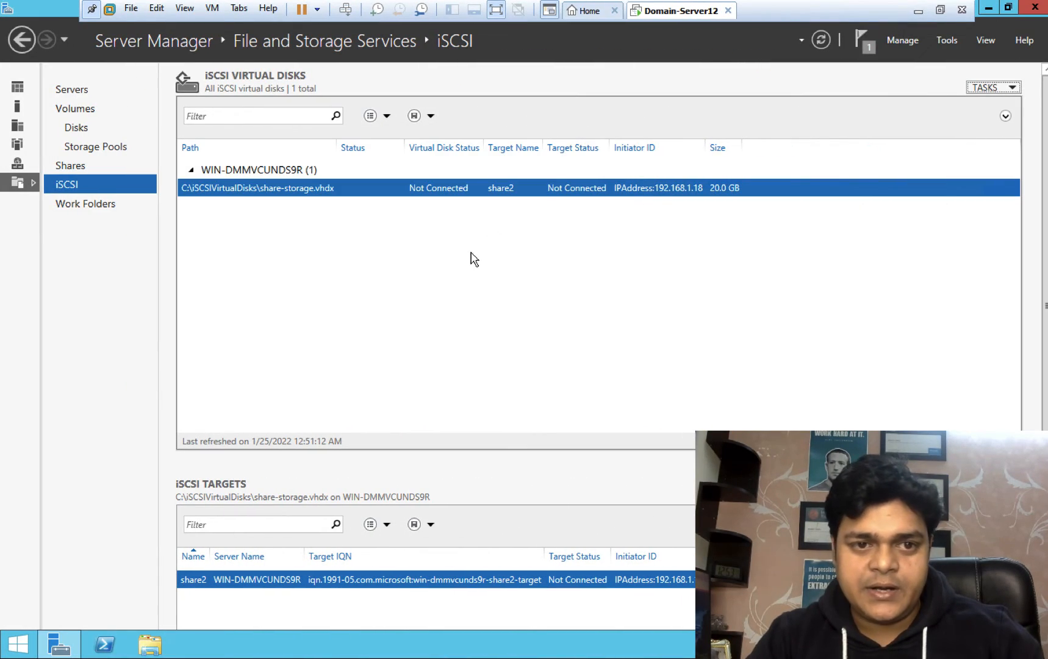
{"action": "right_click", "coordinate": [349, 263]}
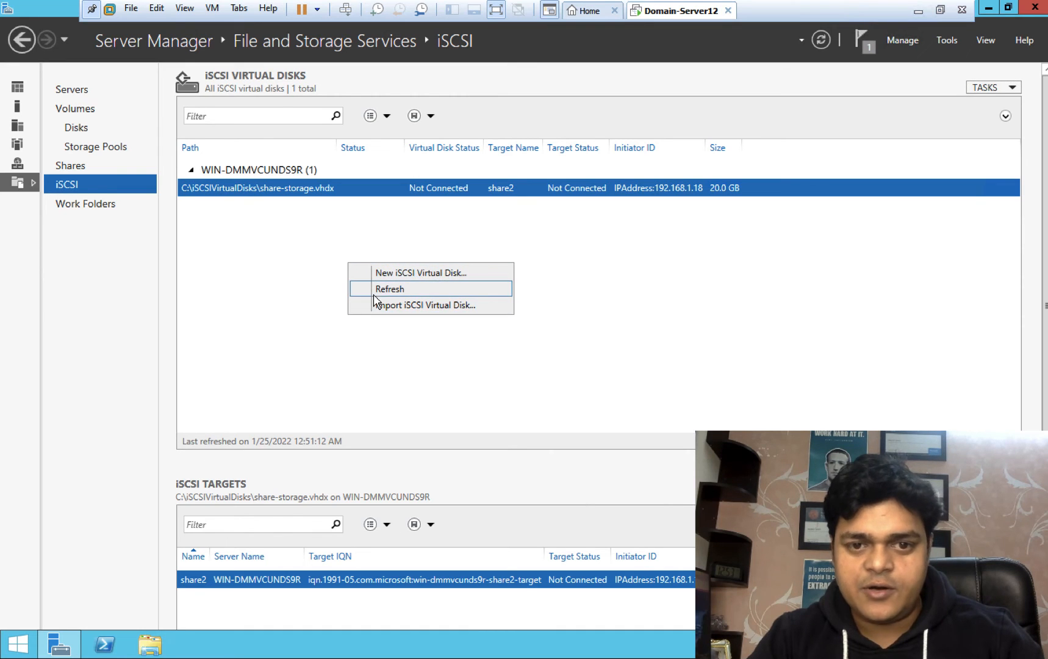
{"action": "left_click", "coordinate": [390, 295]}
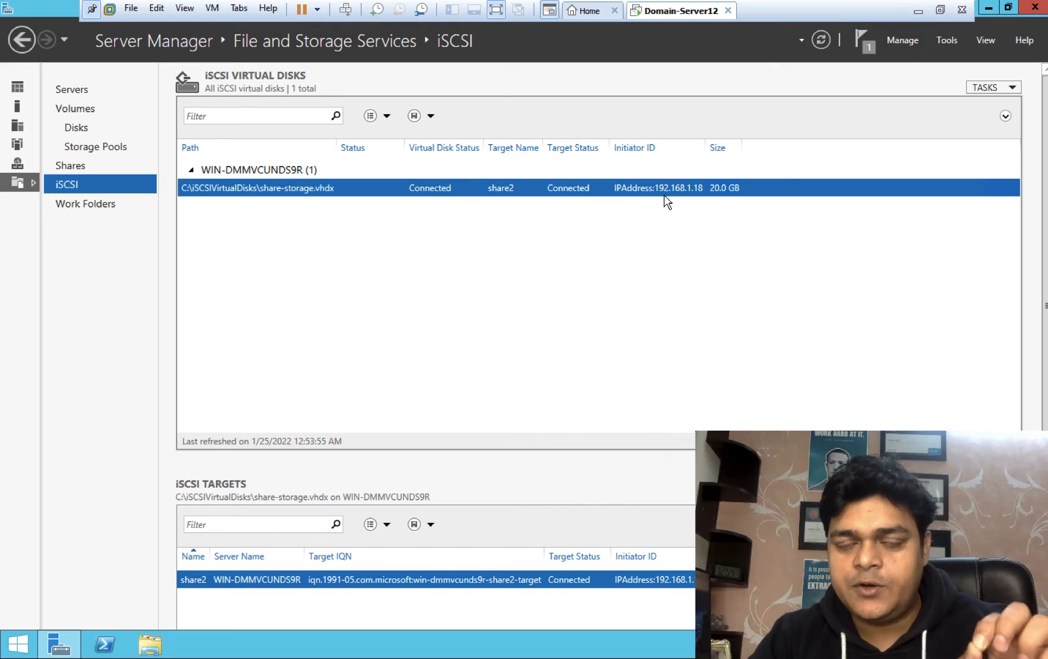
- Switch back to the ESXi web client and start creating a new VMFS datastore
{"action": "key", "text": "ctrl+Left"}
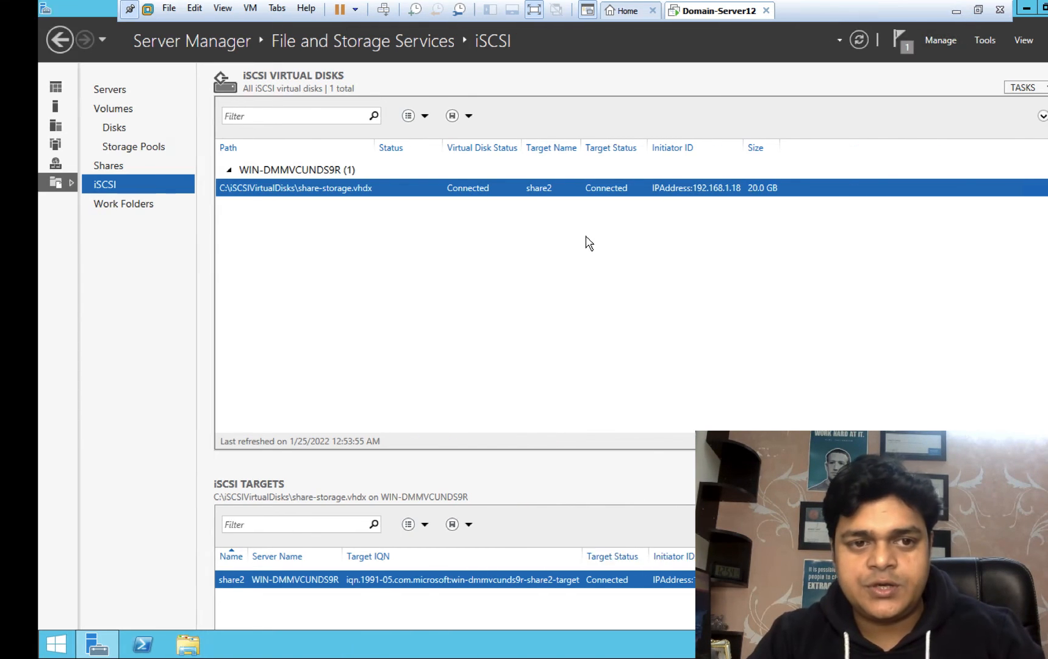
{"action": "key", "text": "ctrl+Left"}
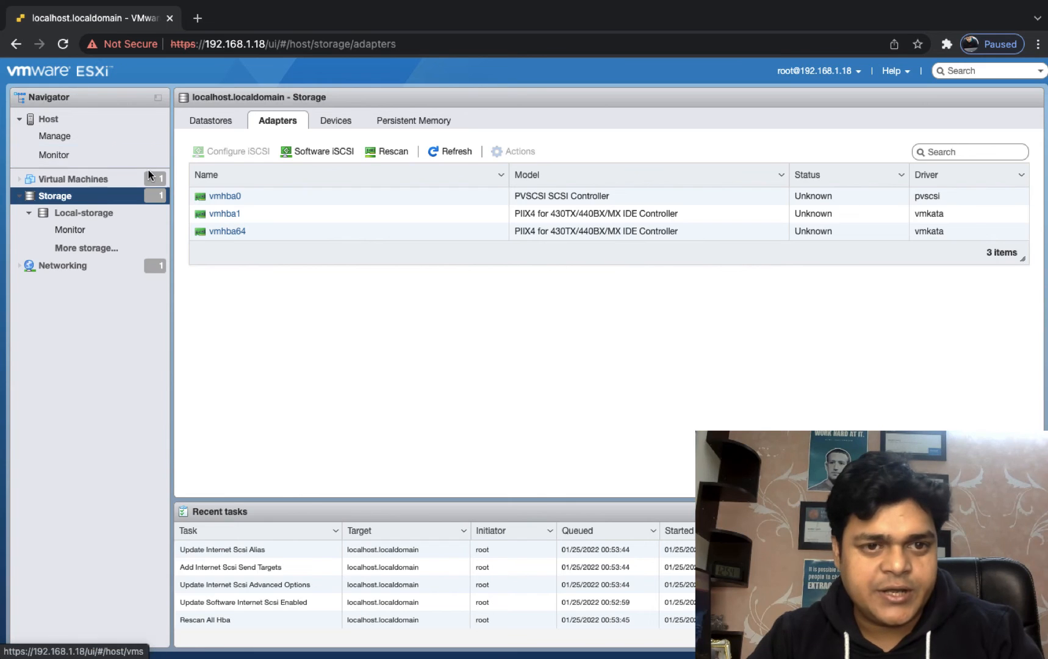
{"action": "left_click", "coordinate": [205, 131]}
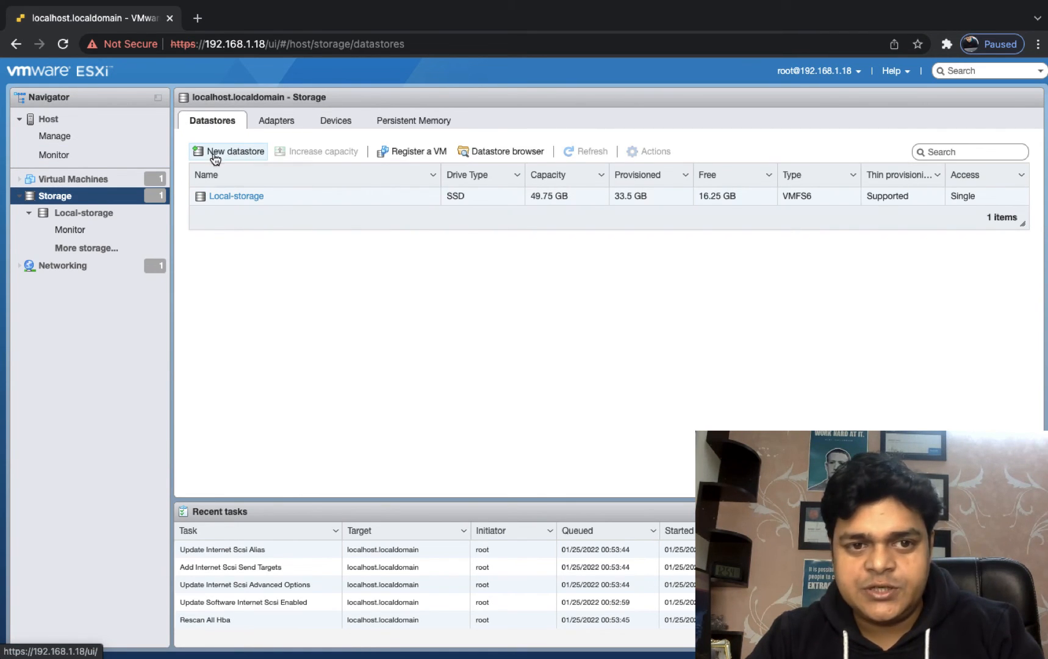
{"action": "left_click", "coordinate": [219, 152]}
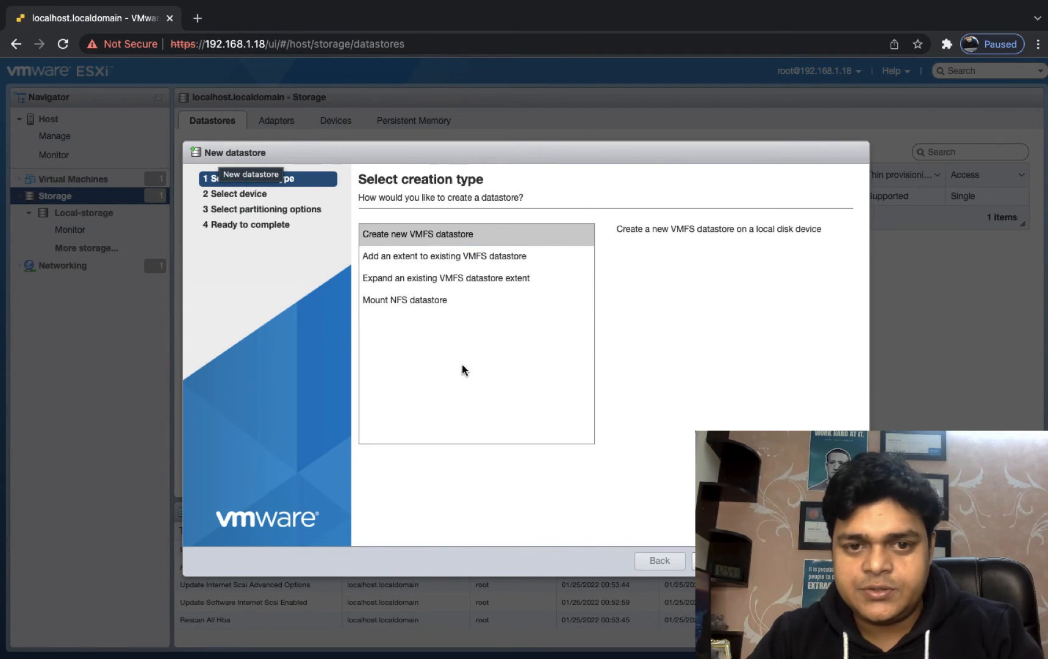
{"action": "left_click", "coordinate": [720, 560]}
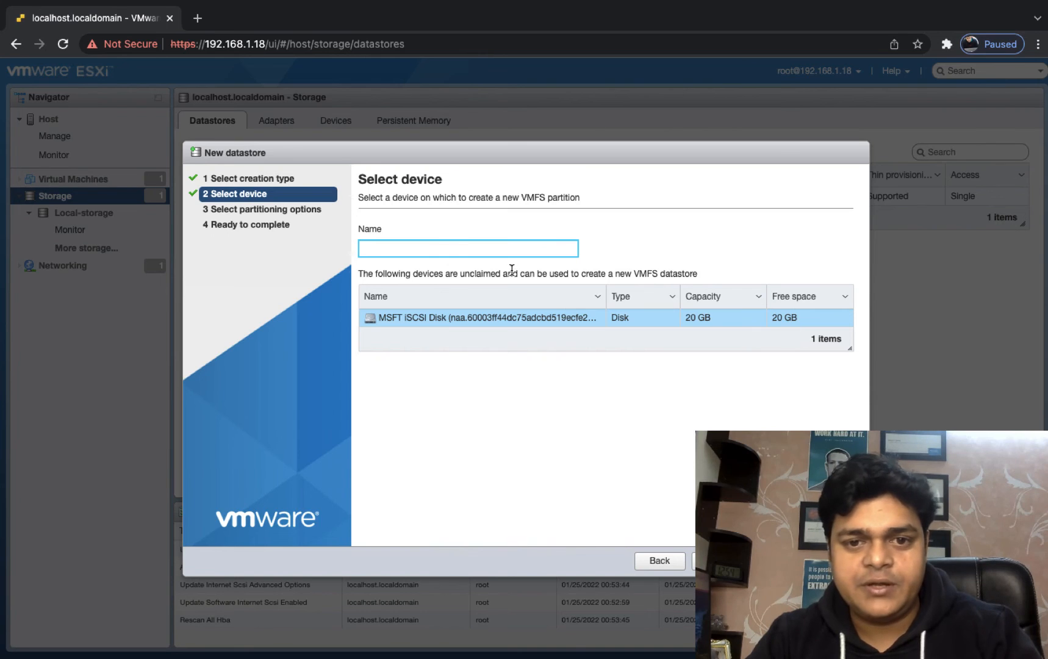
- Name the datastore share-storage and create it on the MSFT iSCSI Disk, using the full disk with VMFS 6
{"action": "type", "text": "share"}
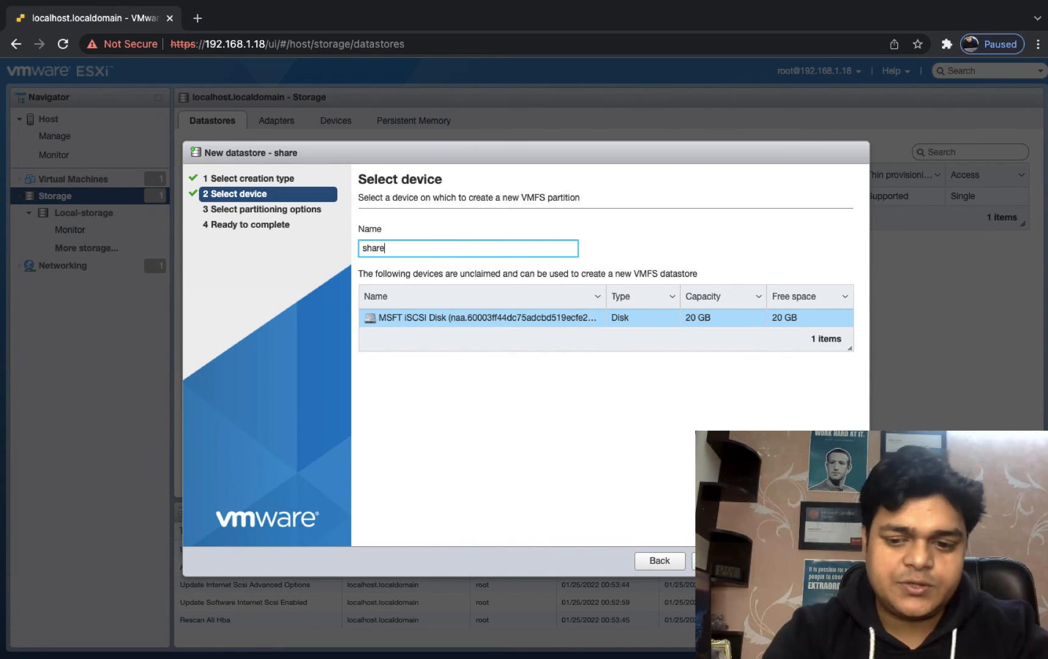
{"action": "type", "text": "-storage"}
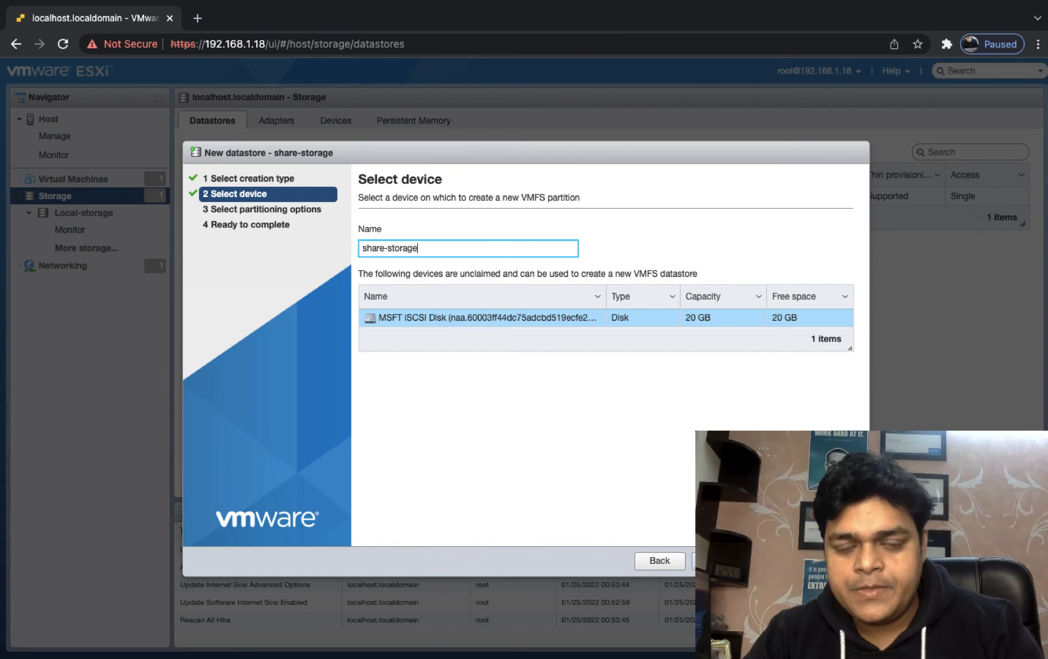
{"action": "key", "text": "Return"}
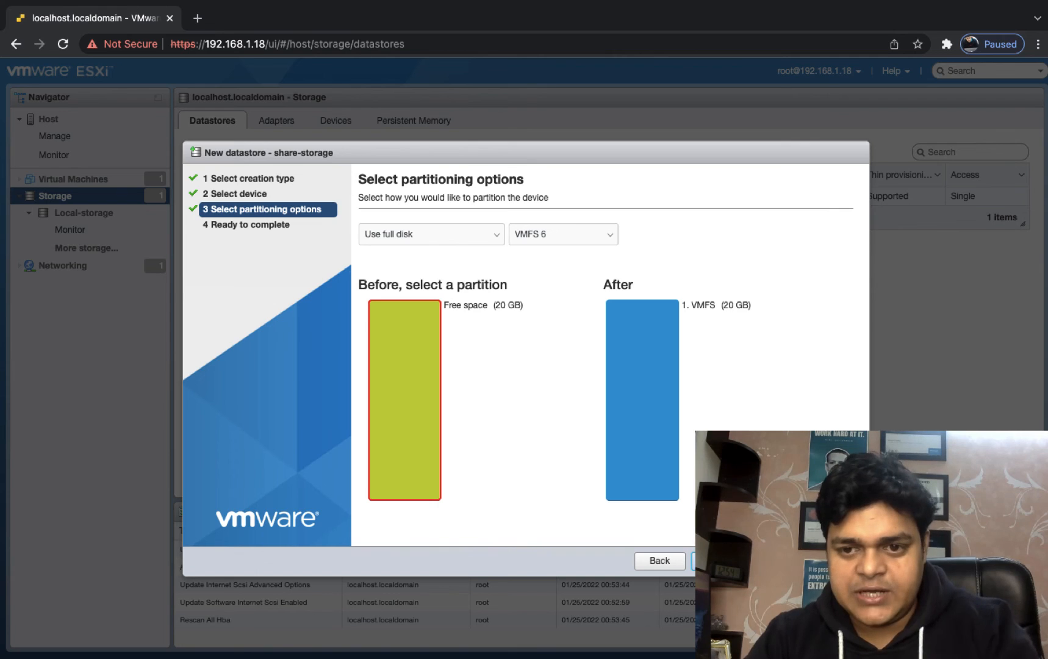
{"action": "key", "text": "Return"}
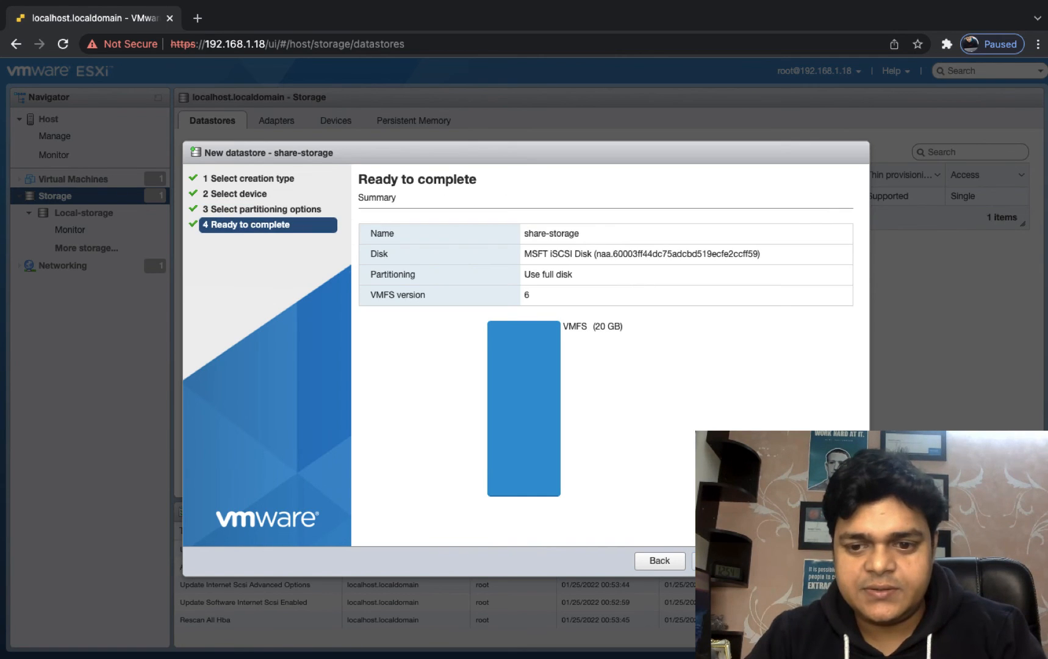
{"action": "key", "text": "Return"}
{"action": "left_click", "coordinate": [645, 417]}
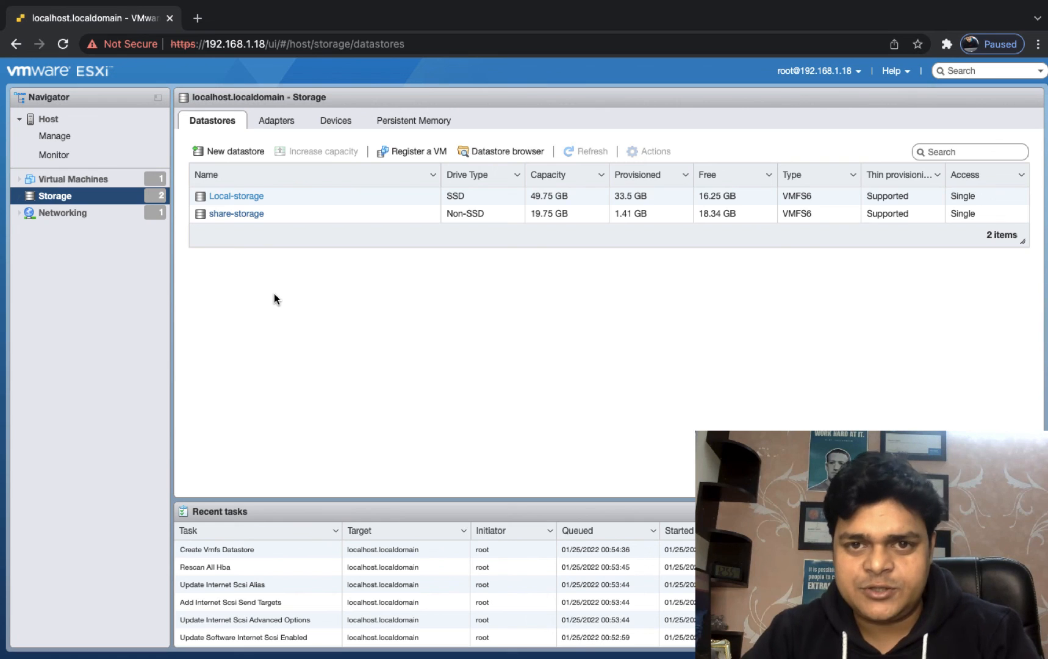
- Switch to the OneNote page and draw blue check marks beside topics 1 and 2 on share storage
{"action": "key", "text": "super+Tab"}
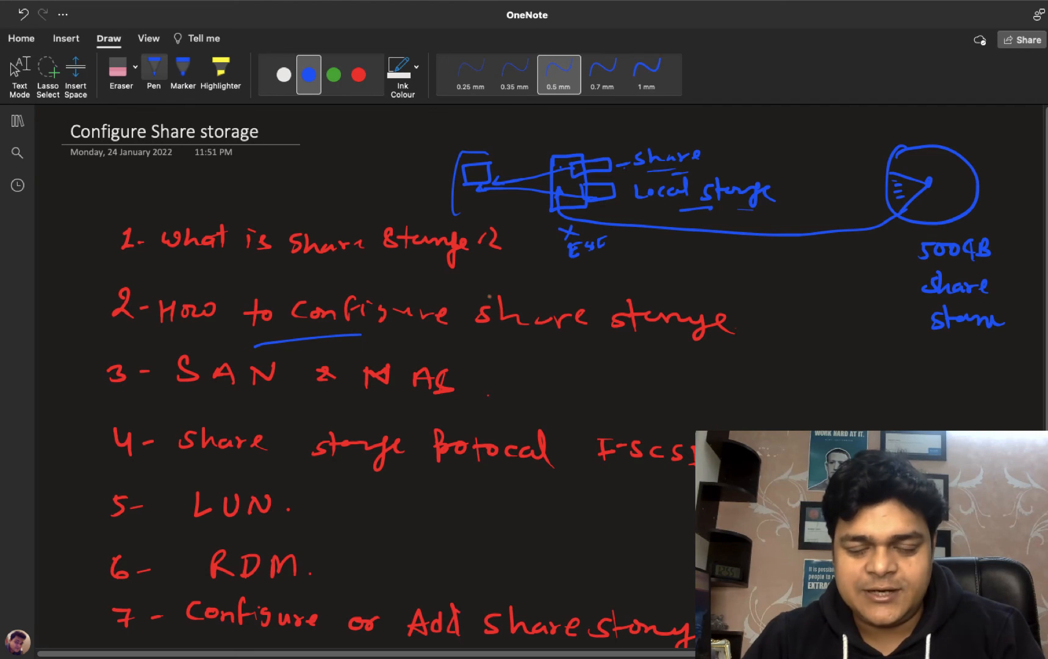
{"action": "mouse_move", "coordinate": [484, 243]}
{"action": "left_mouse_down"}
{"action": "mouse_move", "coordinate": [490, 250]}
{"action": "mouse_move", "coordinate": [507, 232]}
{"action": "left_mouse_up"}
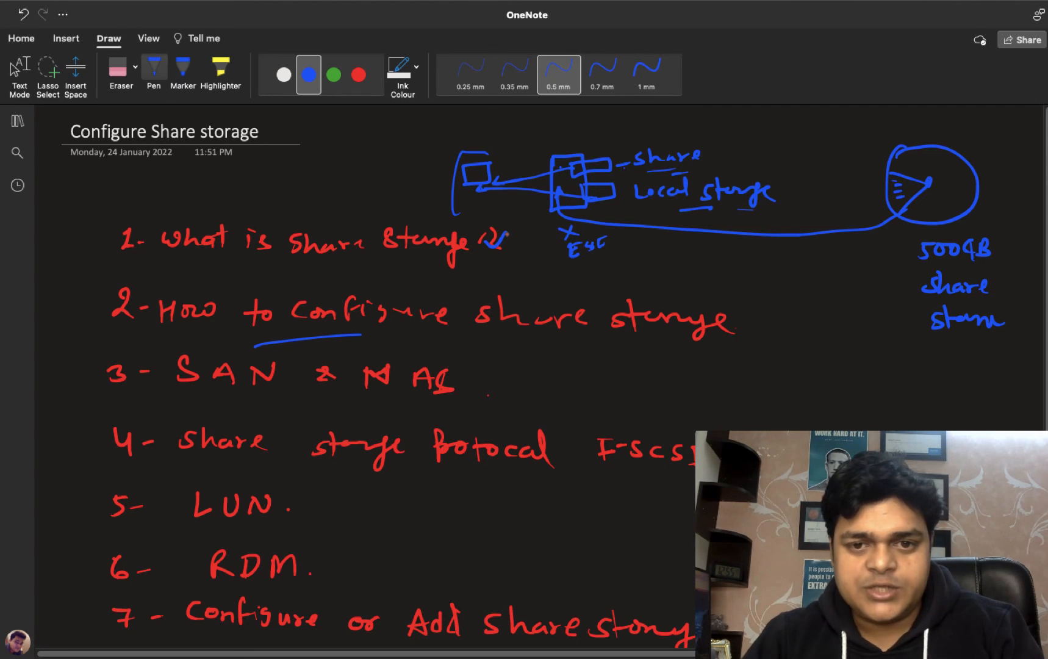
{"action": "left_click_drag", "start_coordinate": [753, 327], "coordinate": [783, 313]}
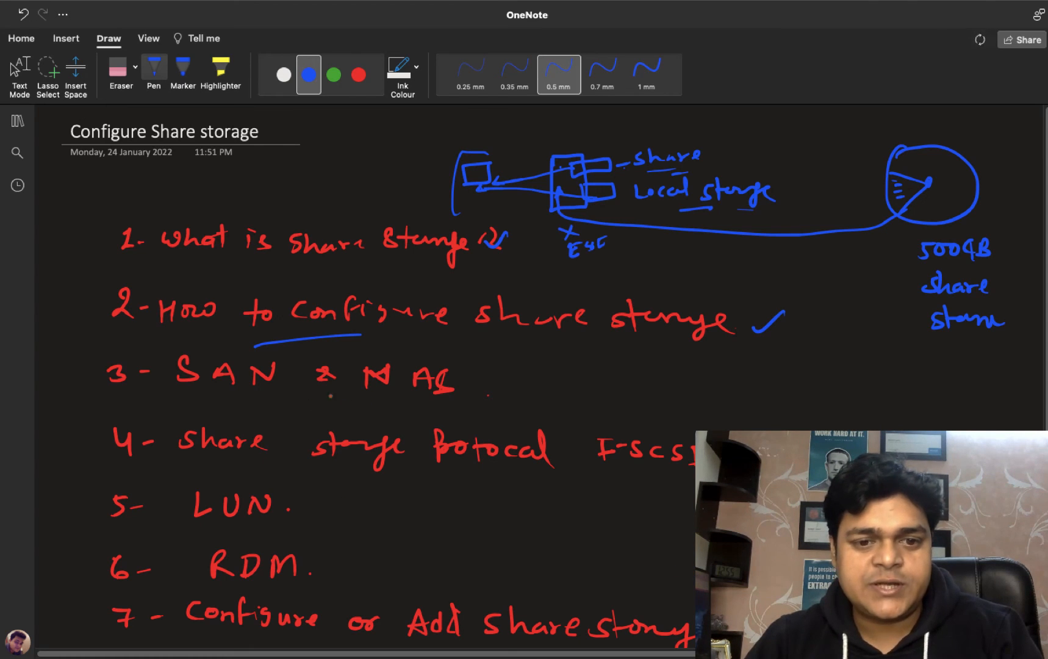
- Underline SAN, NAS, the protocol topic, LUN and RDM in blue ink and leave the pen mode
{"action": "left_click_drag", "start_coordinate": [243, 402], "coordinate": [285, 399]}
{"action": "left_click_drag", "start_coordinate": [396, 396], "coordinate": [418, 394]}
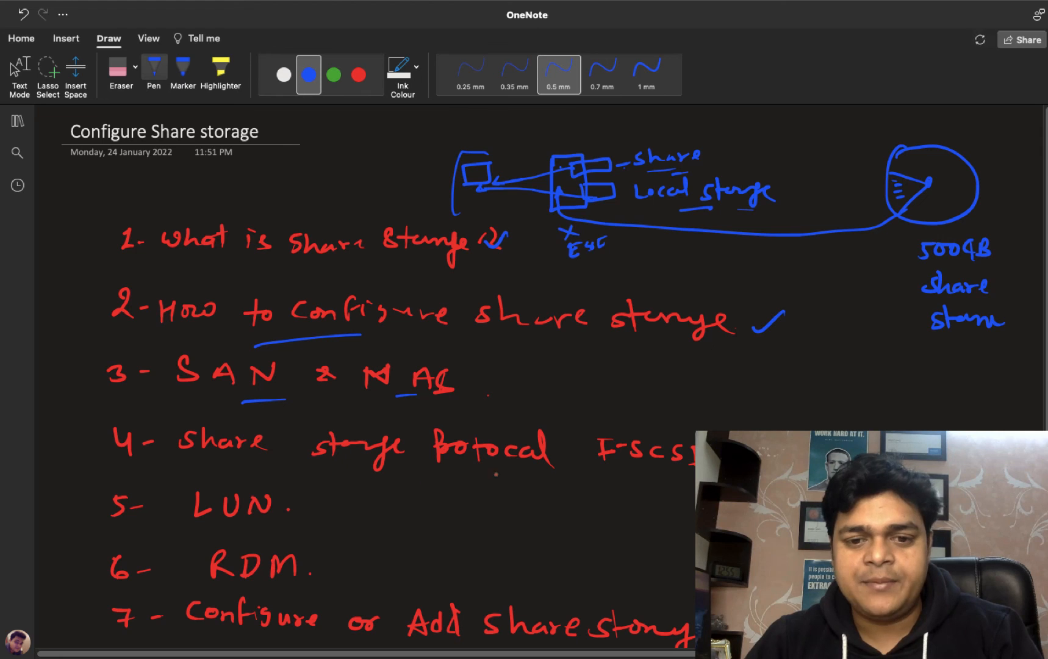
{"action": "left_click_drag", "start_coordinate": [513, 473], "coordinate": [542, 468]}
{"action": "left_click_drag", "start_coordinate": [235, 534], "coordinate": [291, 531]}
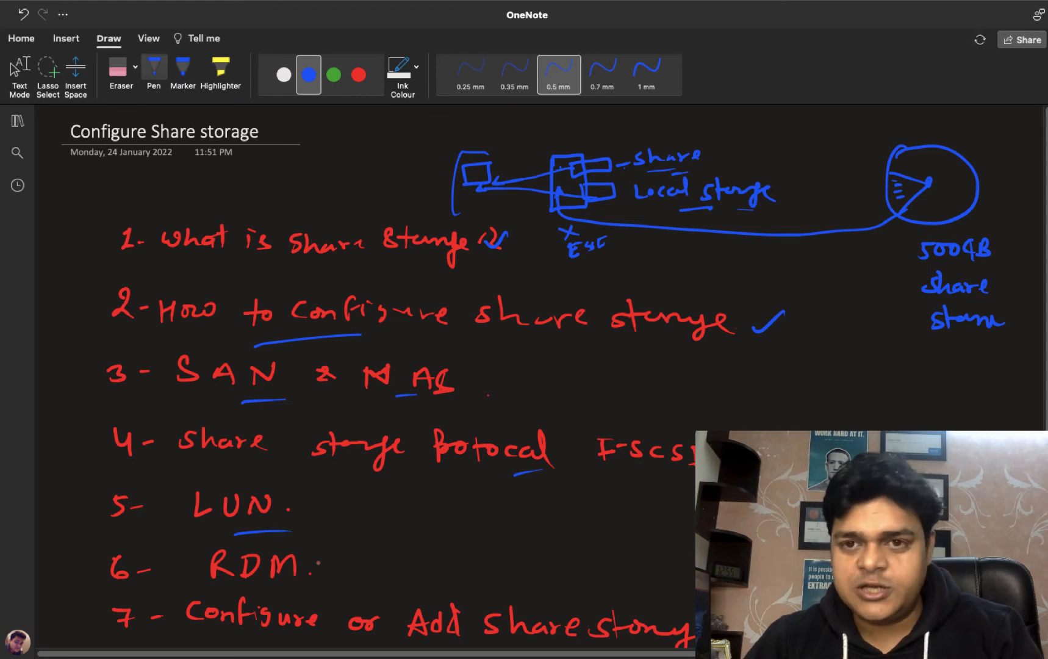
{"action": "left_click_drag", "start_coordinate": [246, 589], "coordinate": [280, 584]}
{"action": "key", "text": "Escape"}
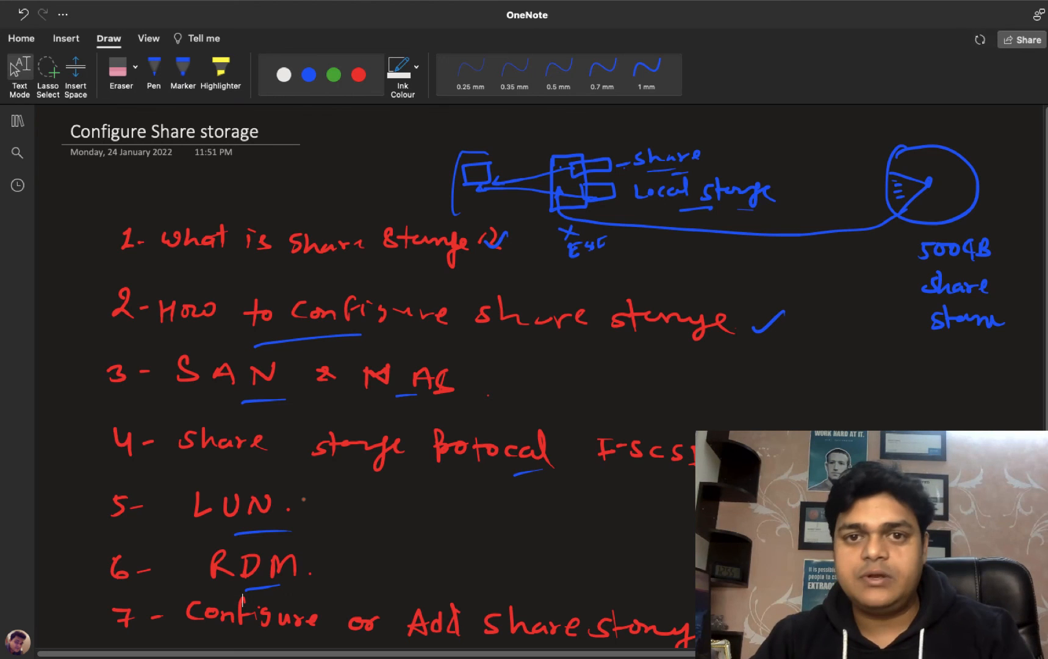
- Switch from OneNote back past the ESXi web client to the Mac desktop
{"action": "key", "text": "ctrl+Left"}
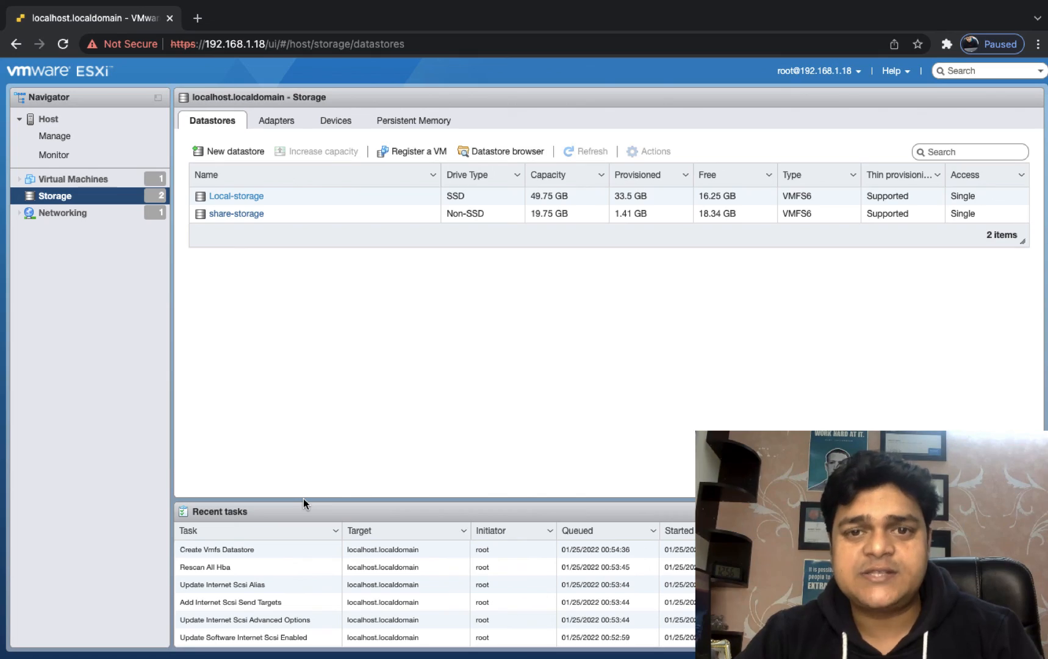
{"action": "key", "text": "ctrl+Left"}
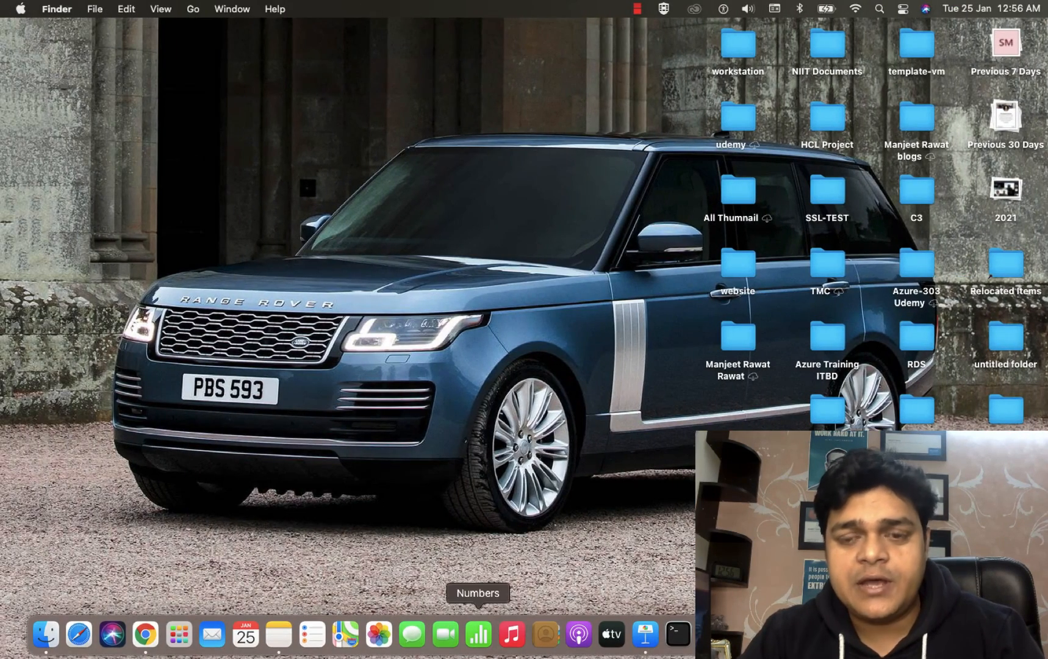